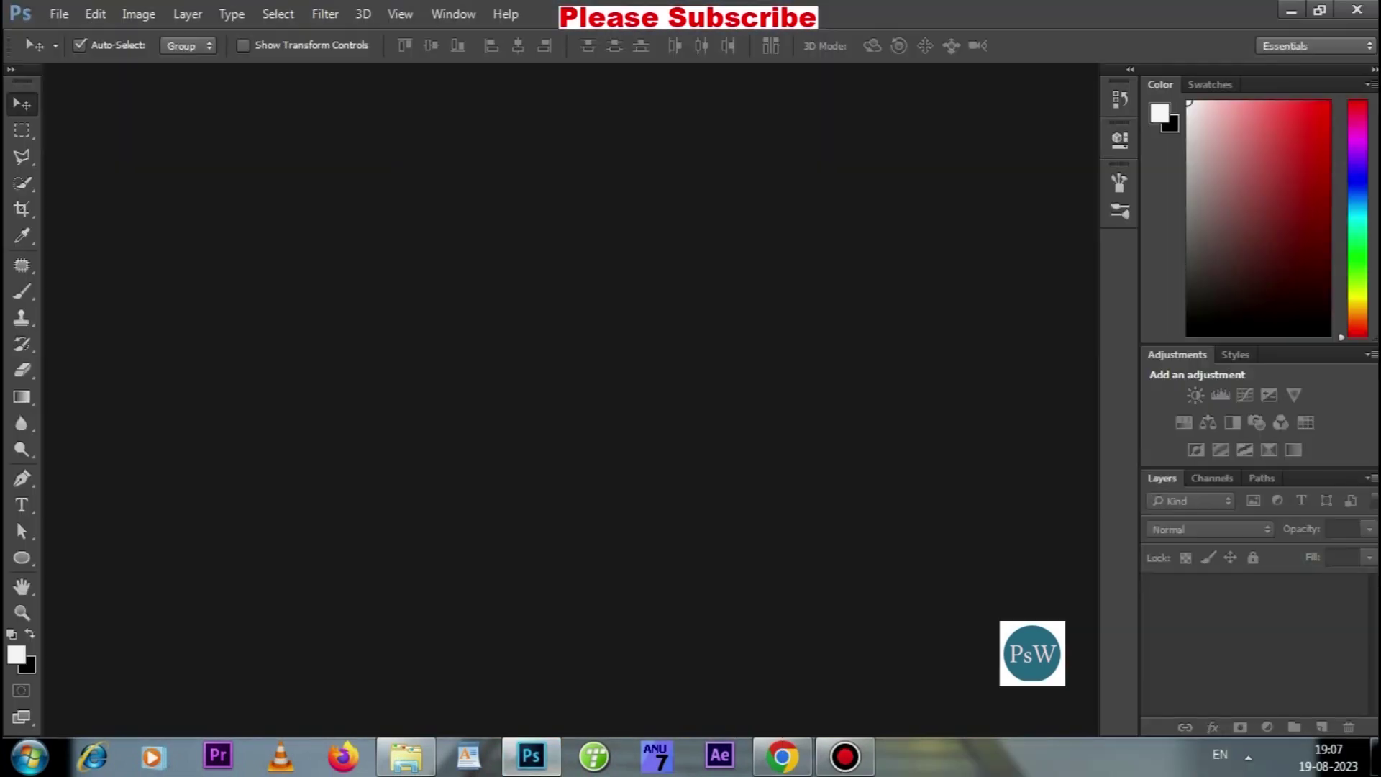
Step: Bring up the Windows Explorer folder of candidate photos over the empty Photoshop workspace
{"action": "left_click", "coordinate": [406, 755]}
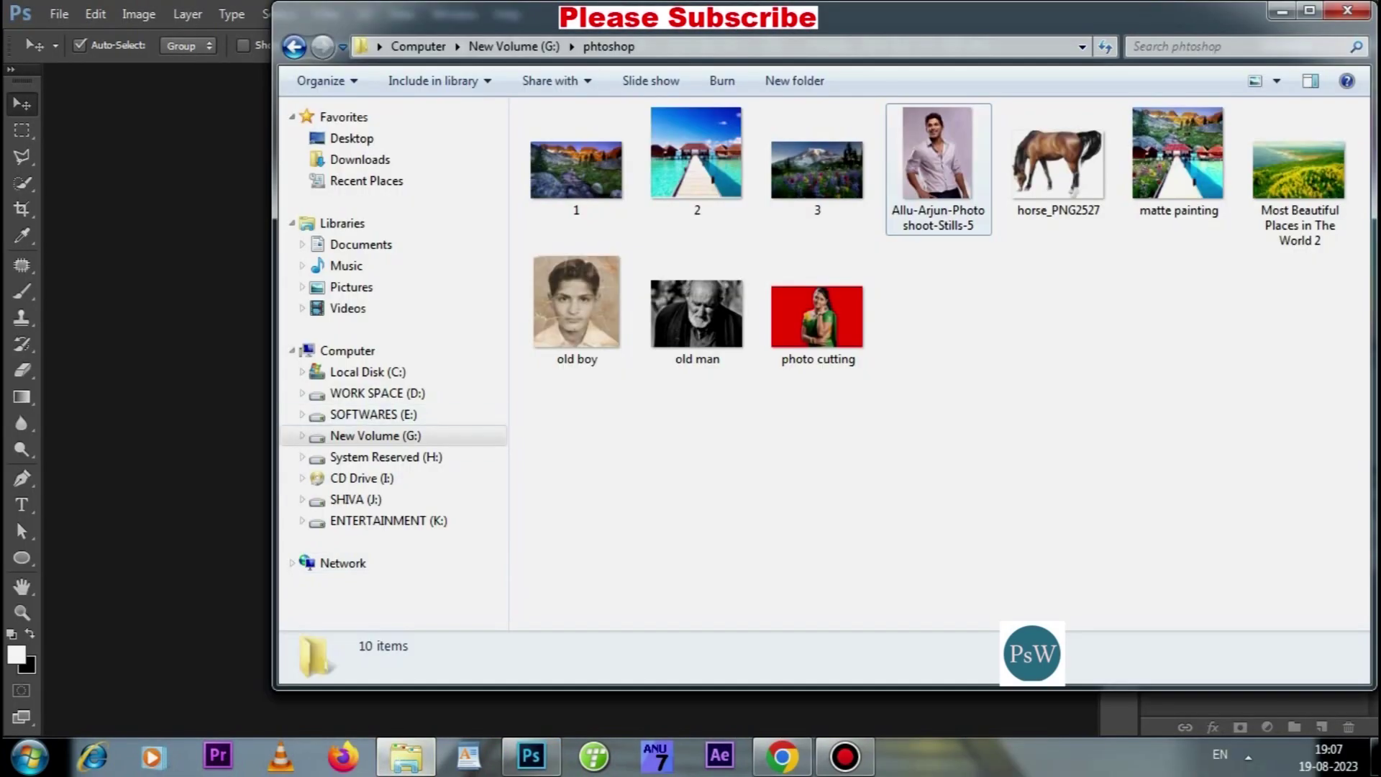
Step: Drag the white-shirt portrait thumbnail from Explorer into Photoshop as a new document
{"action": "left_click", "coordinate": [938, 169]}
{"action": "left_click_drag", "start_coordinate": [938, 166], "coordinate": [190, 321]}
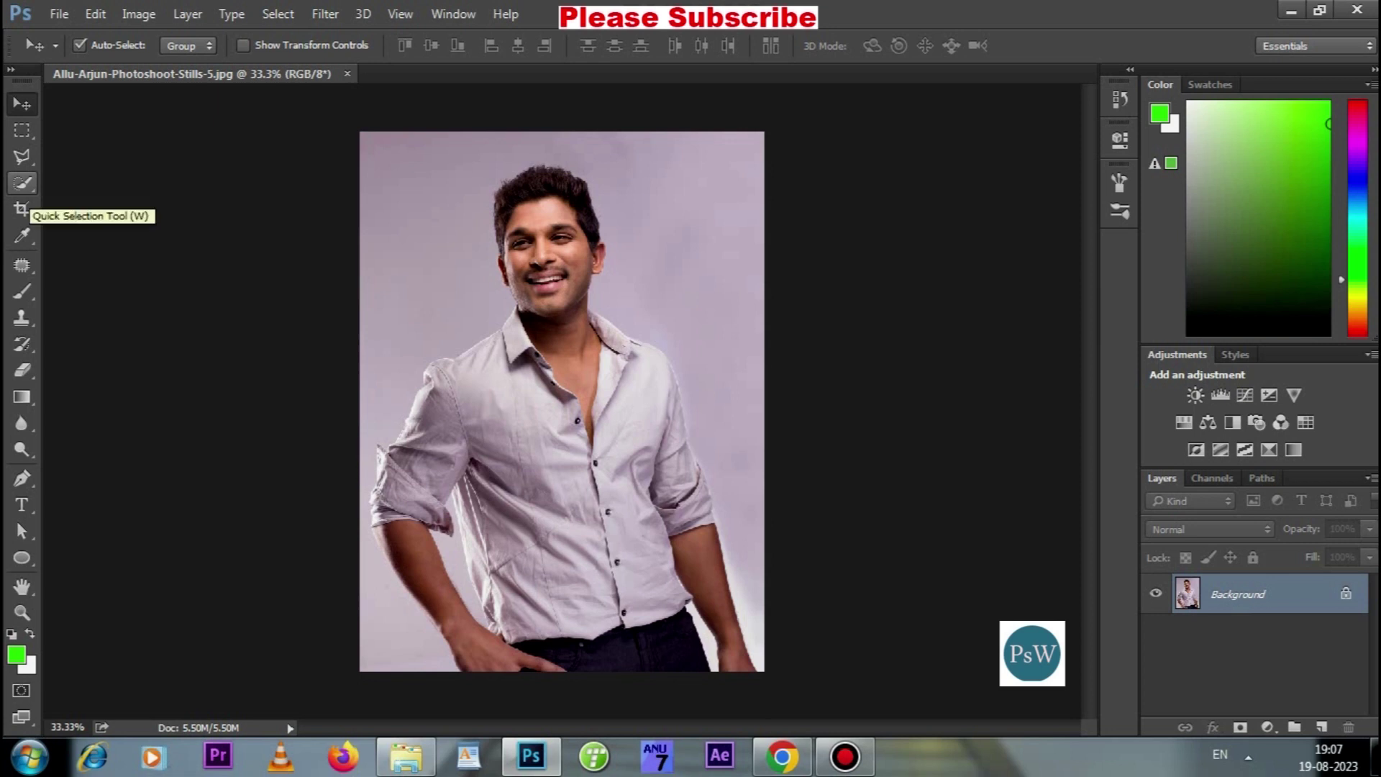
Step: Activate the Quick Selection Tool and zoom the photo to 66.7%
{"action": "left_click", "coordinate": [22, 183]}
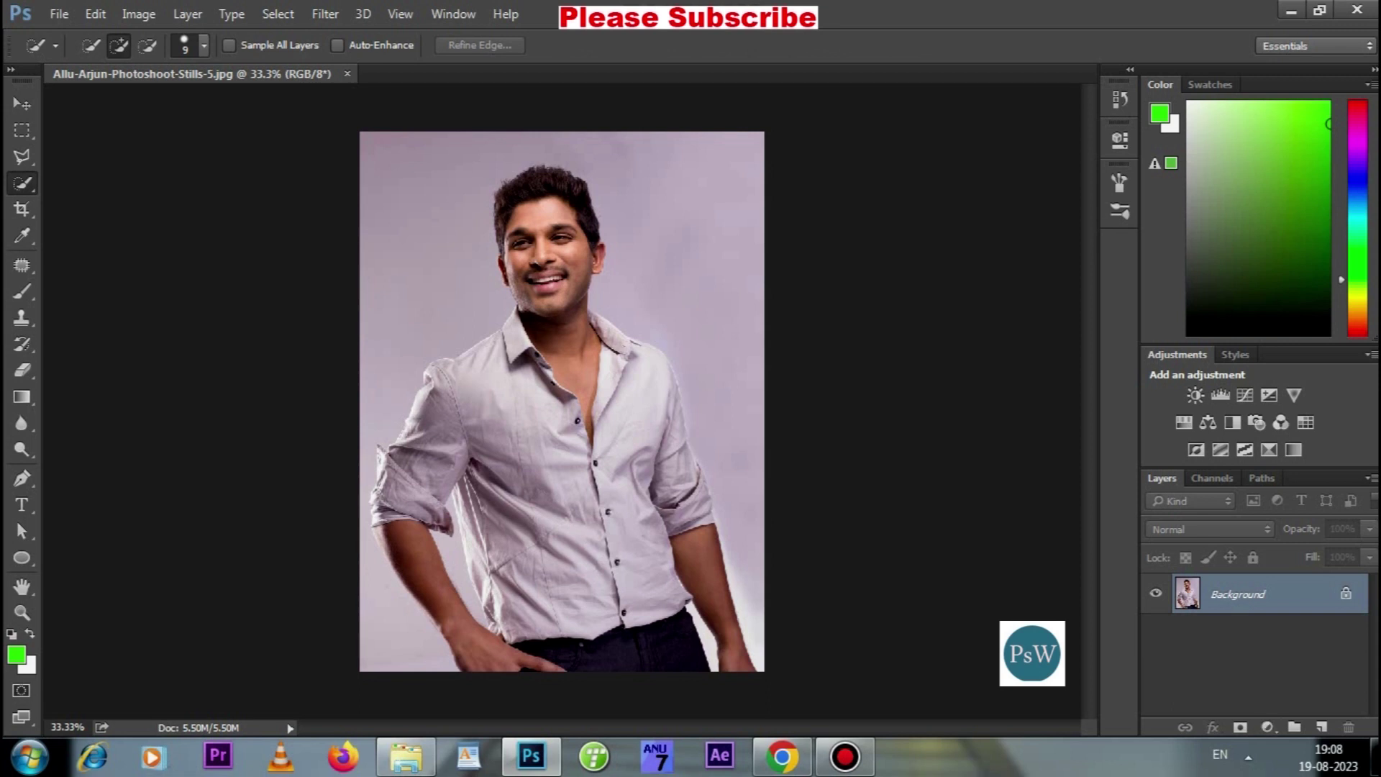
{"action": "key", "text": "ctrl+plus"}
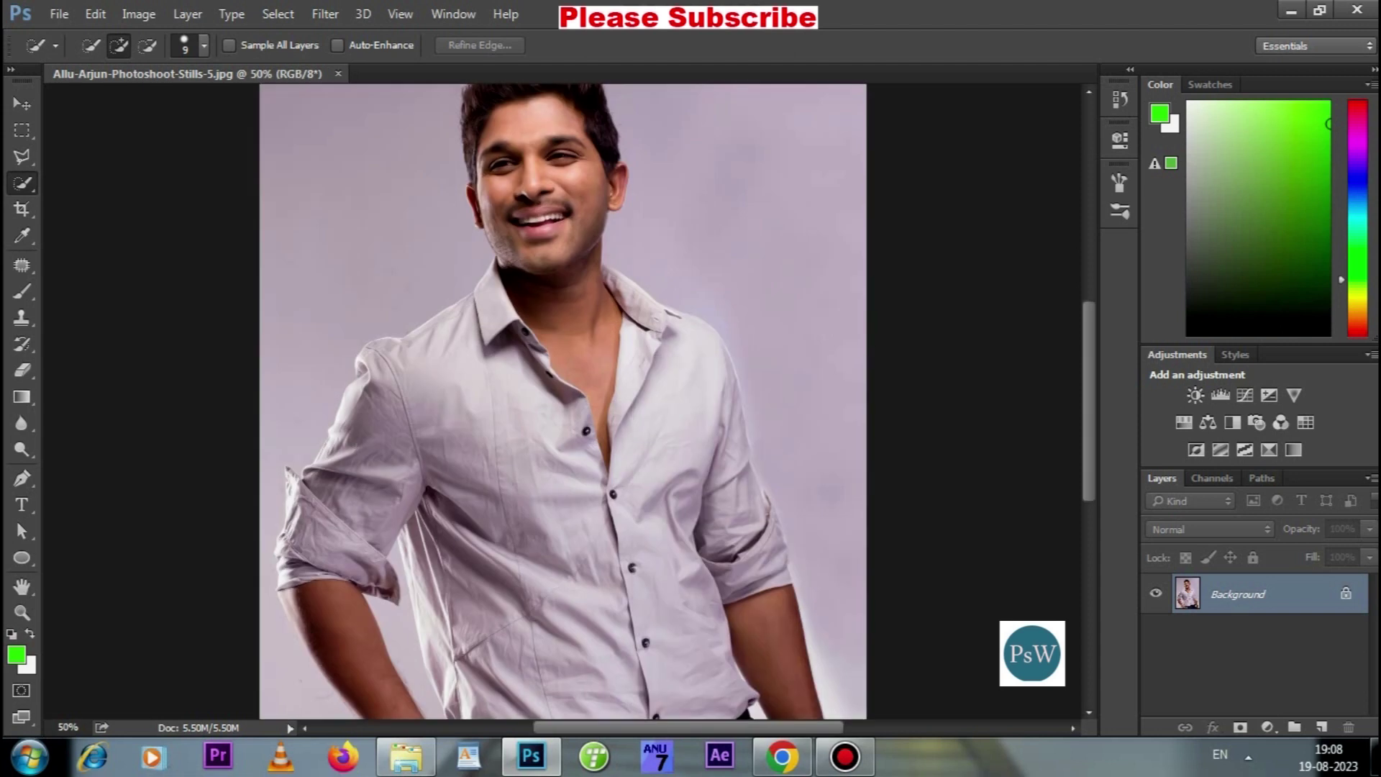
{"action": "key", "text": "ctrl+plus"}
Step: Paint a selection over the left shoulder and cuff, collar, shirt front and right sleeve
{"action": "mouse_move", "coordinate": [403, 284]}
{"action": "left_mouse_down"}
{"action": "mouse_move", "coordinate": [306, 442]}
{"action": "mouse_move", "coordinate": [284, 382]}
{"action": "left_mouse_up"}
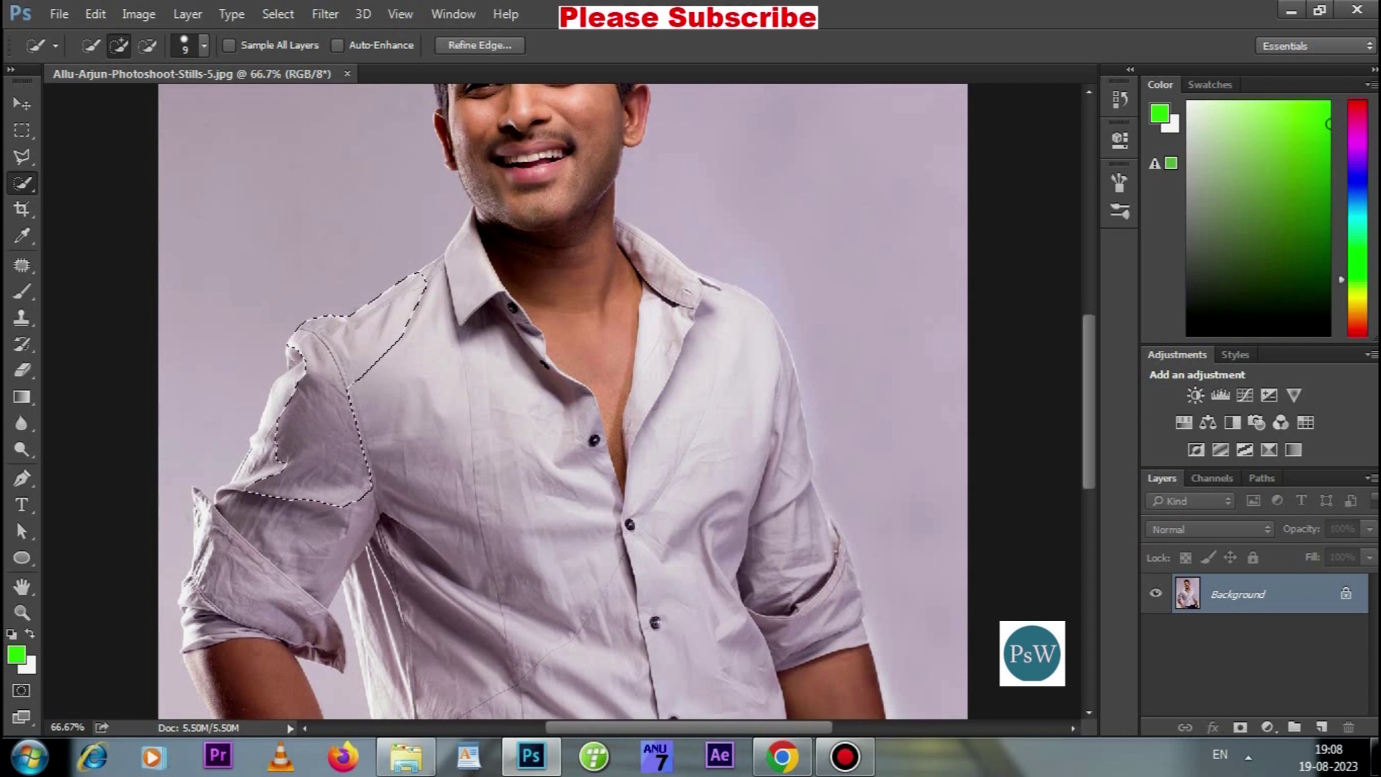
{"action": "left_click_drag", "start_coordinate": [238, 504], "coordinate": [288, 633]}
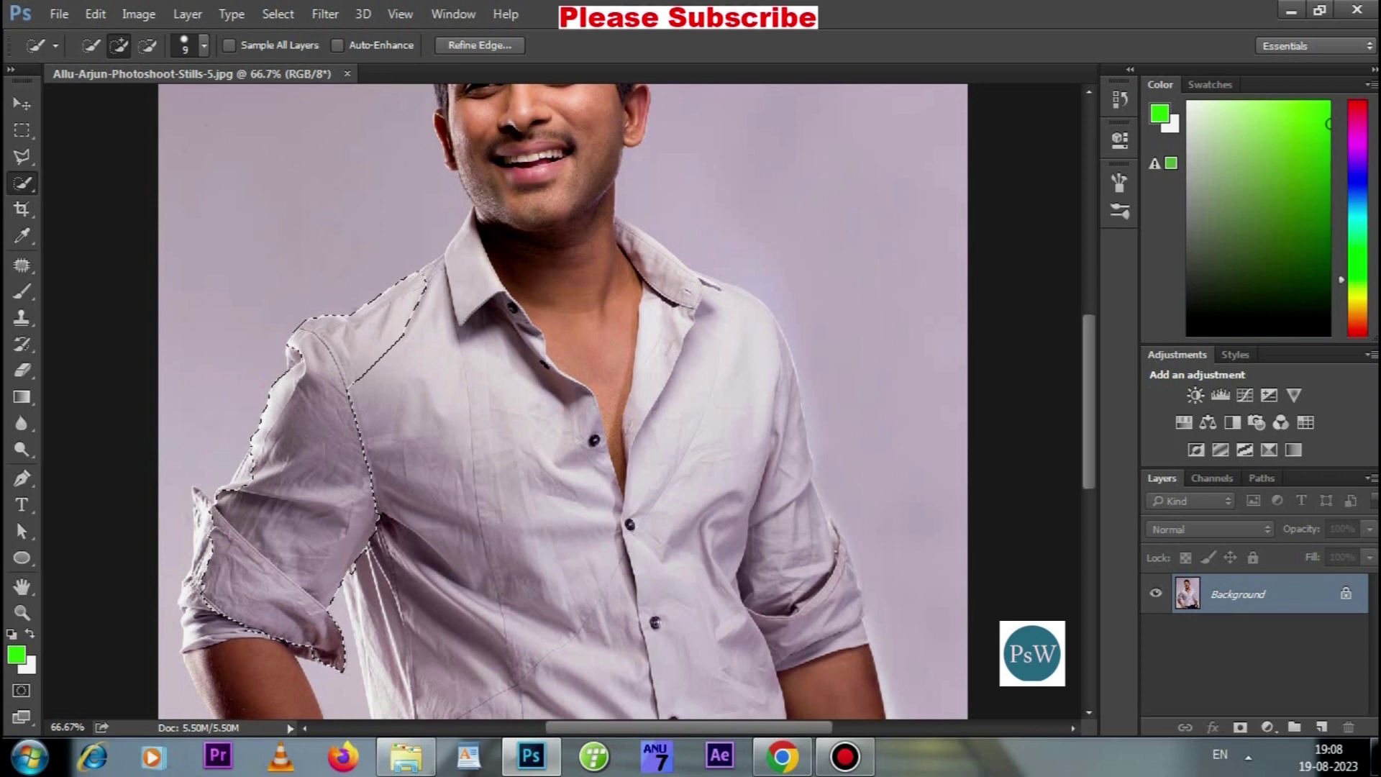
{"action": "left_click", "coordinate": [208, 536]}
{"action": "mouse_move", "coordinate": [408, 493]}
{"action": "left_mouse_down"}
{"action": "mouse_move", "coordinate": [381, 546]}
{"action": "mouse_move", "coordinate": [669, 504]}
{"action": "mouse_move", "coordinate": [726, 446]}
{"action": "left_mouse_up"}
{"action": "left_click_drag", "start_coordinate": [762, 504], "coordinate": [812, 576]}
{"action": "mouse_move", "coordinate": [784, 504]}
{"action": "left_mouse_down"}
{"action": "mouse_move", "coordinate": [791, 432]}
{"action": "mouse_move", "coordinate": [820, 590]}
{"action": "left_mouse_up"}
{"action": "key", "text": "ctrl+z"}
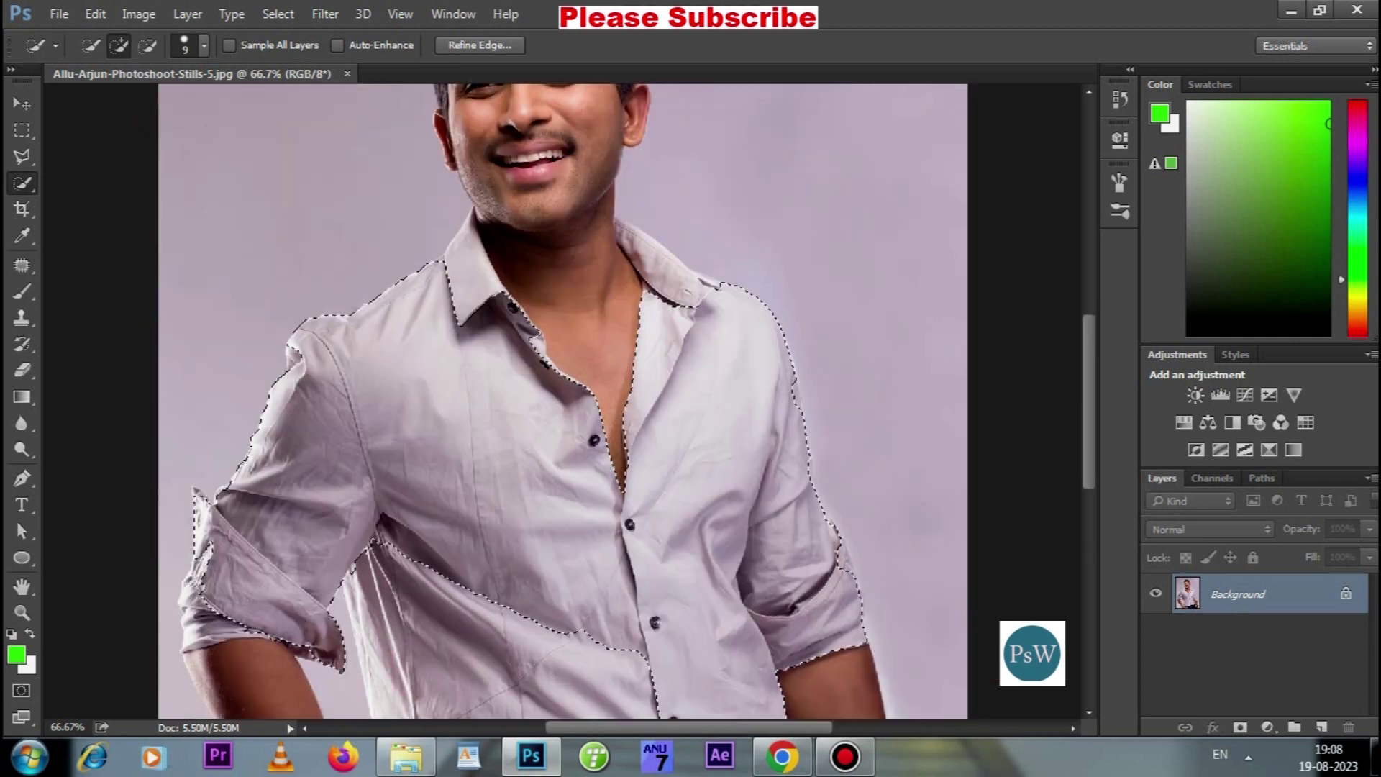
{"action": "left_click_drag", "start_coordinate": [561, 431], "coordinate": [662, 171]}
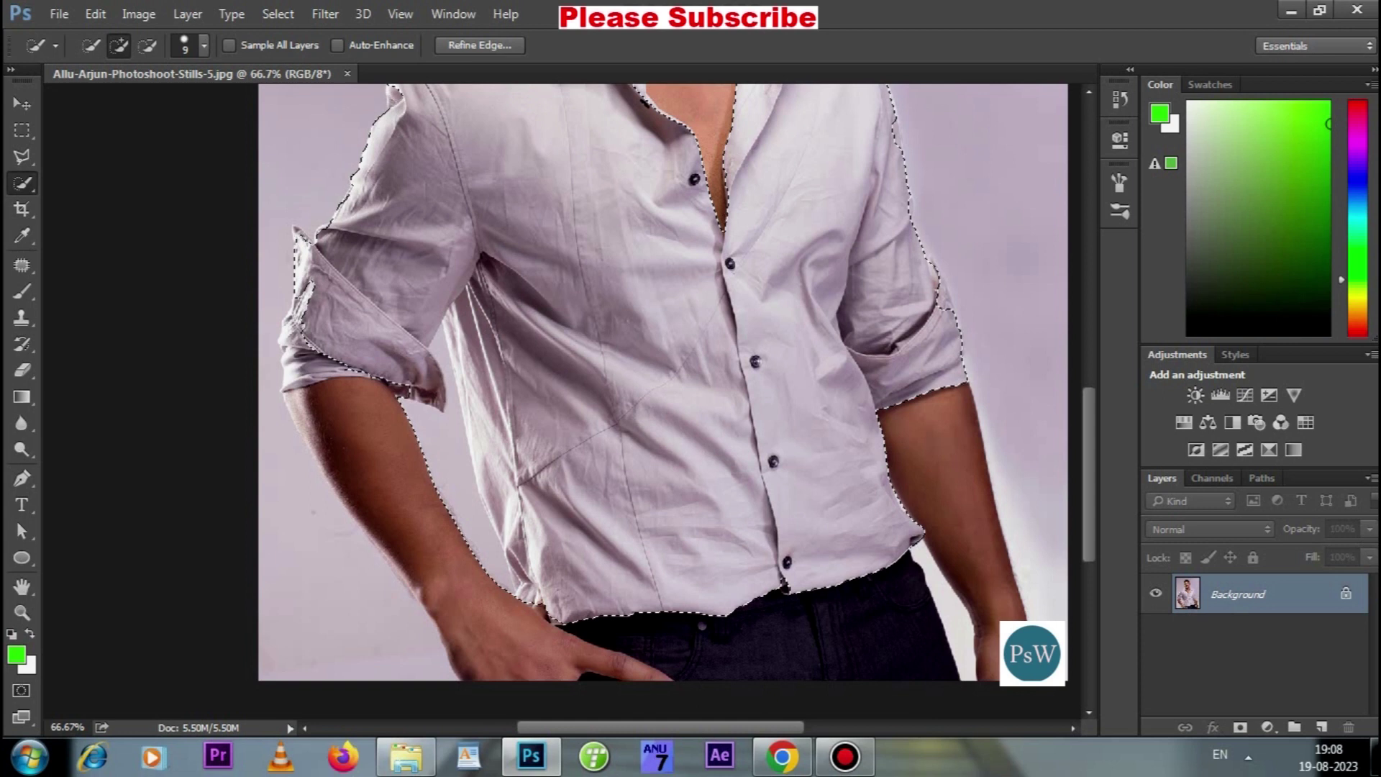
Step: At 200%, add the left cuff's outer edge, gap and bottom to the selection
{"action": "left_click_drag", "start_coordinate": [302, 338], "coordinate": [317, 371]}
{"action": "key", "text": "ctrl+plus"}
{"action": "key", "text": "ctrl+plus"}
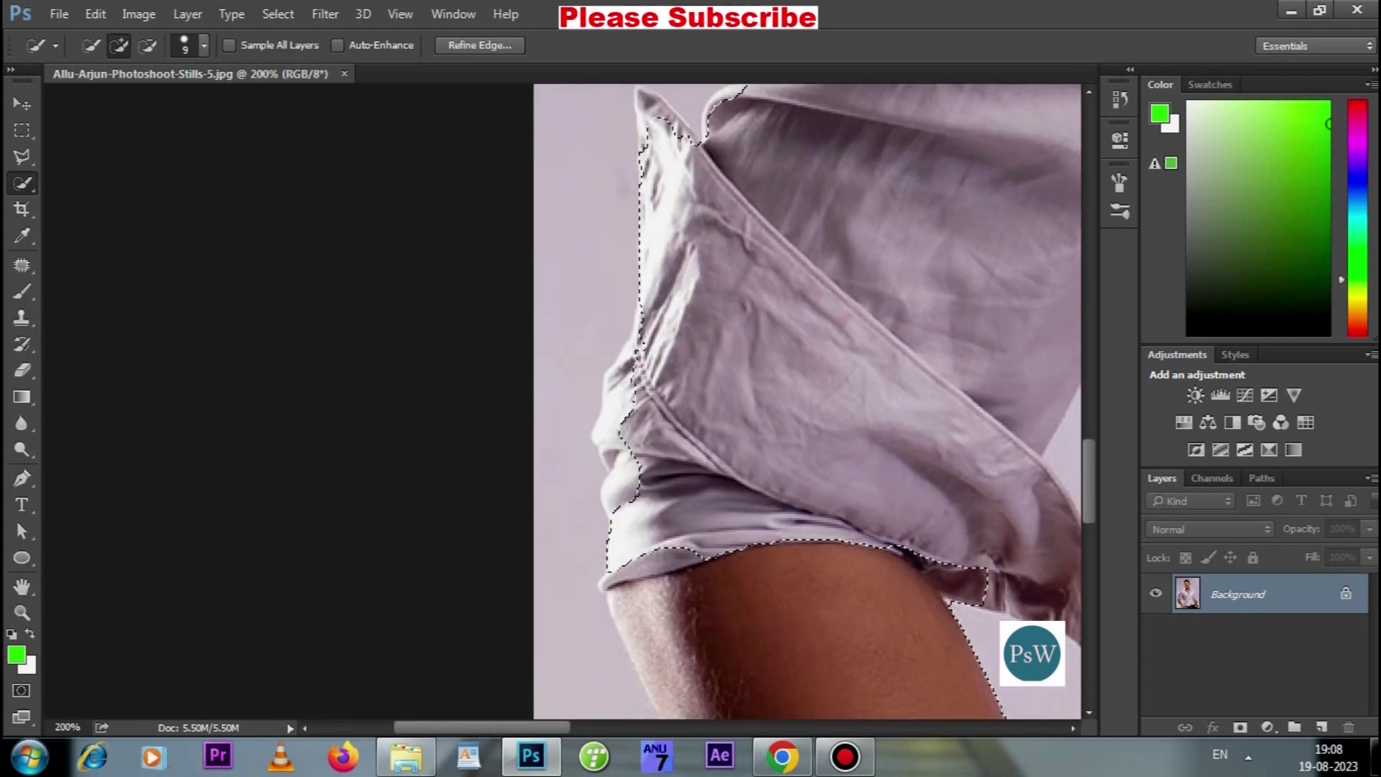
{"action": "left_click_drag", "start_coordinate": [636, 345], "coordinate": [597, 439]}
{"action": "left_click_drag", "start_coordinate": [625, 474], "coordinate": [610, 521]}
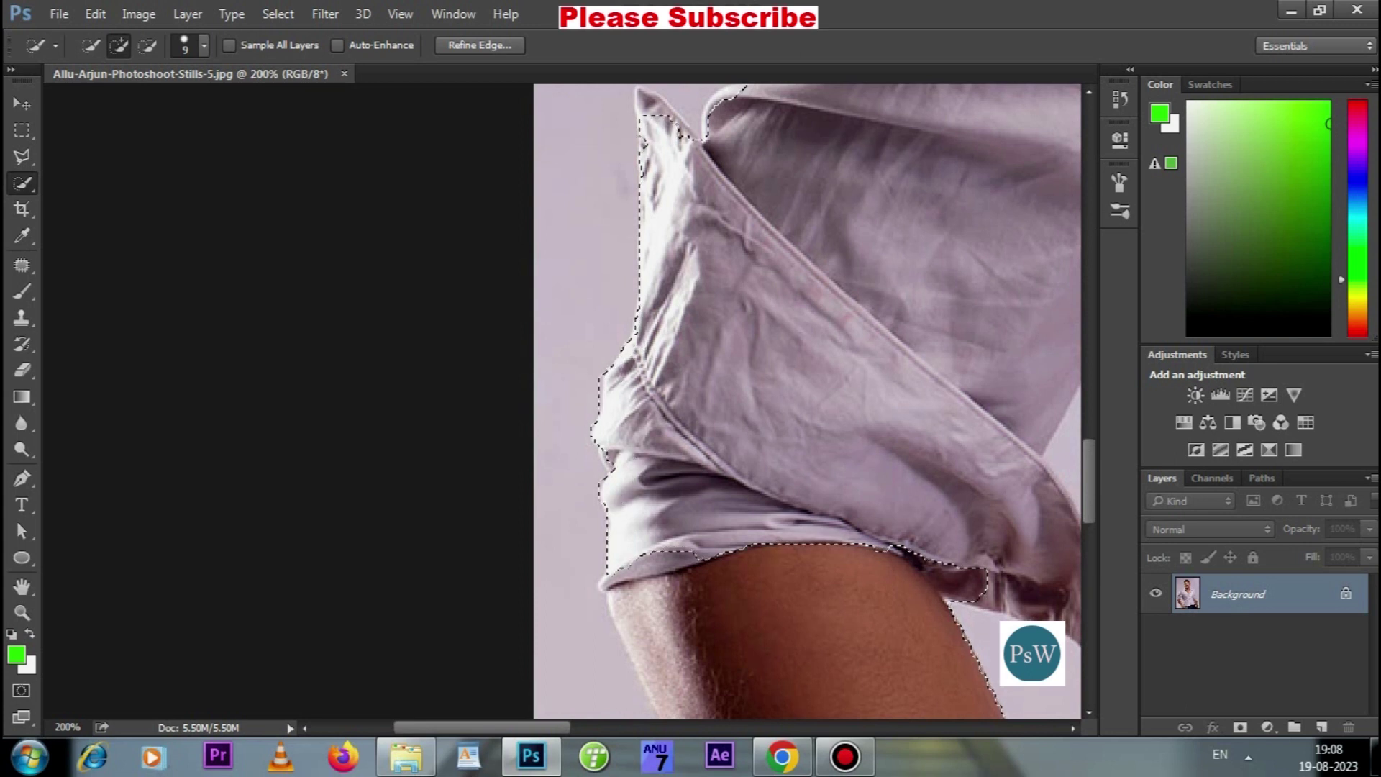
{"action": "left_click_drag", "start_coordinate": [684, 558], "coordinate": [626, 579]}
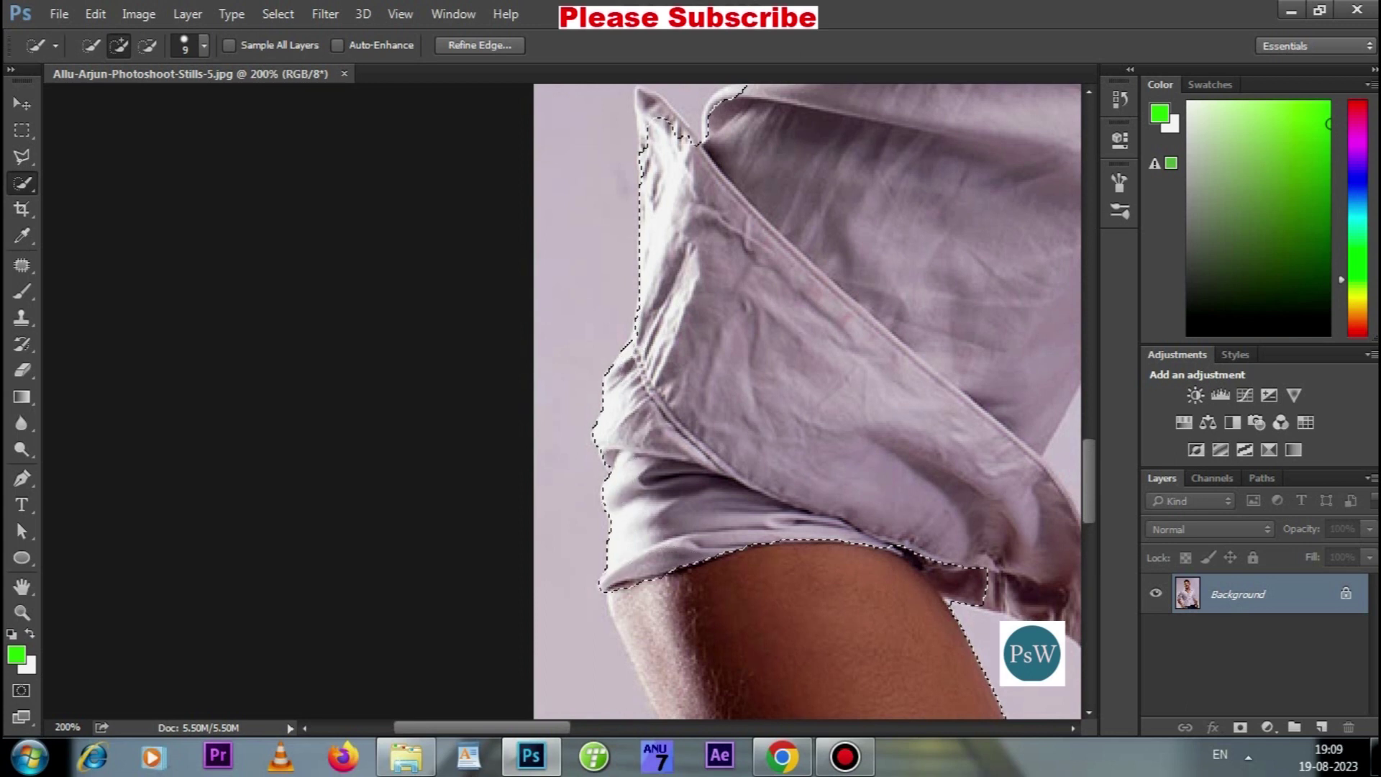
{"action": "left_click_drag", "start_coordinate": [791, 576], "coordinate": [518, 446]}
{"action": "mouse_move", "coordinate": [712, 482]}
{"action": "left_mouse_down"}
{"action": "mouse_move", "coordinate": [763, 561]}
{"action": "mouse_move", "coordinate": [518, 87]}
{"action": "left_mouse_up"}
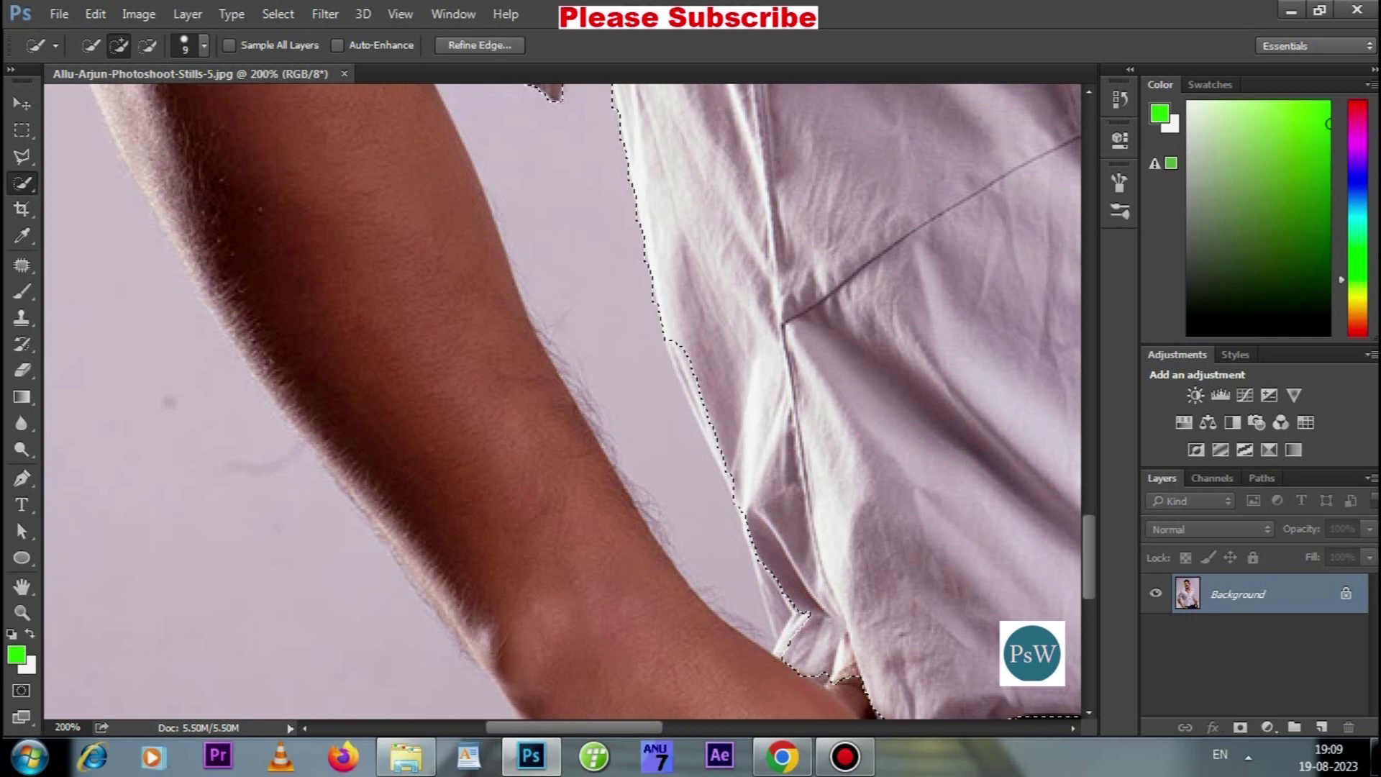
{"action": "left_click_drag", "start_coordinate": [791, 637], "coordinate": [773, 586]}
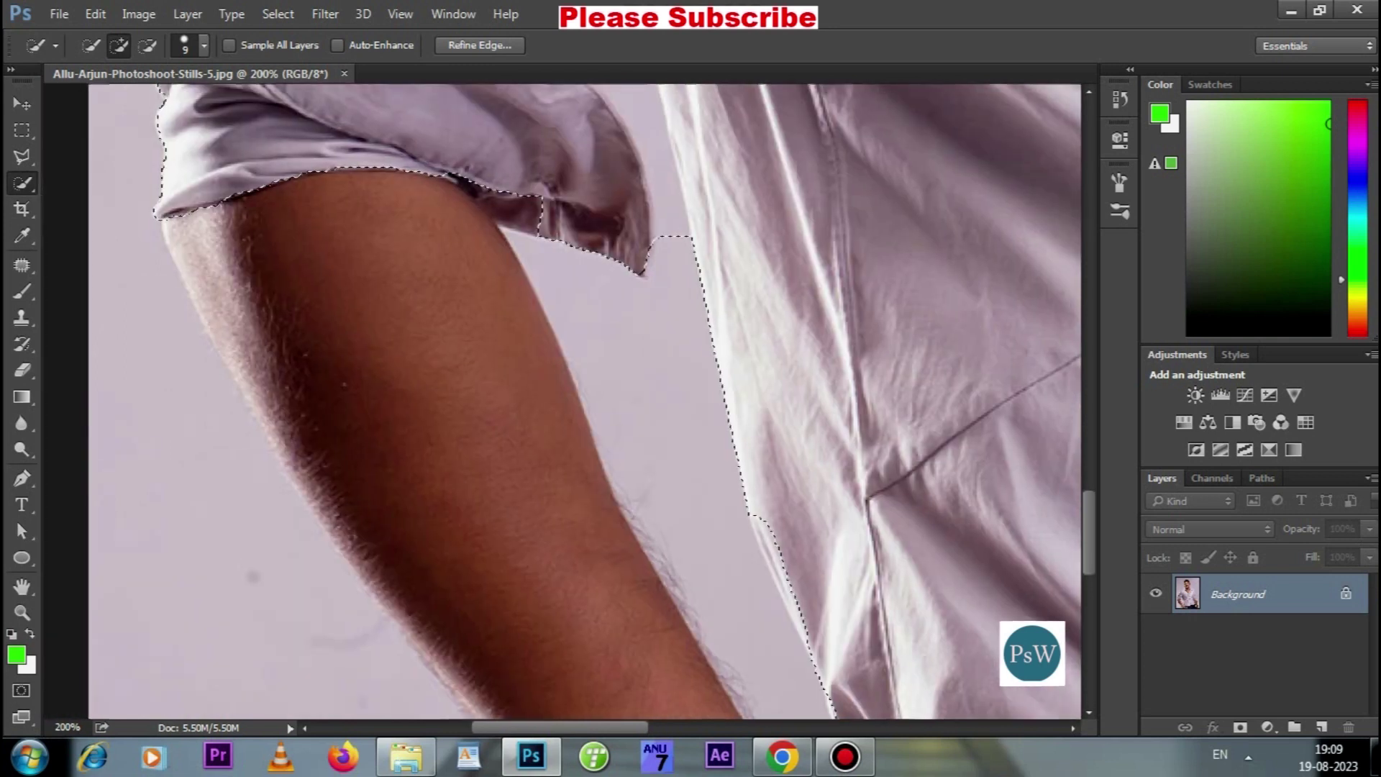
{"action": "mouse_move", "coordinate": [561, 360]}
{"action": "left_mouse_down"}
{"action": "mouse_move", "coordinate": [614, 462]}
{"action": "mouse_move", "coordinate": [527, 238]}
{"action": "left_mouse_up"}
{"action": "mouse_move", "coordinate": [561, 432]}
{"action": "left_mouse_down"}
{"action": "mouse_move", "coordinate": [432, 233]}
{"action": "mouse_move", "coordinate": [576, 648]}
{"action": "left_mouse_up"}
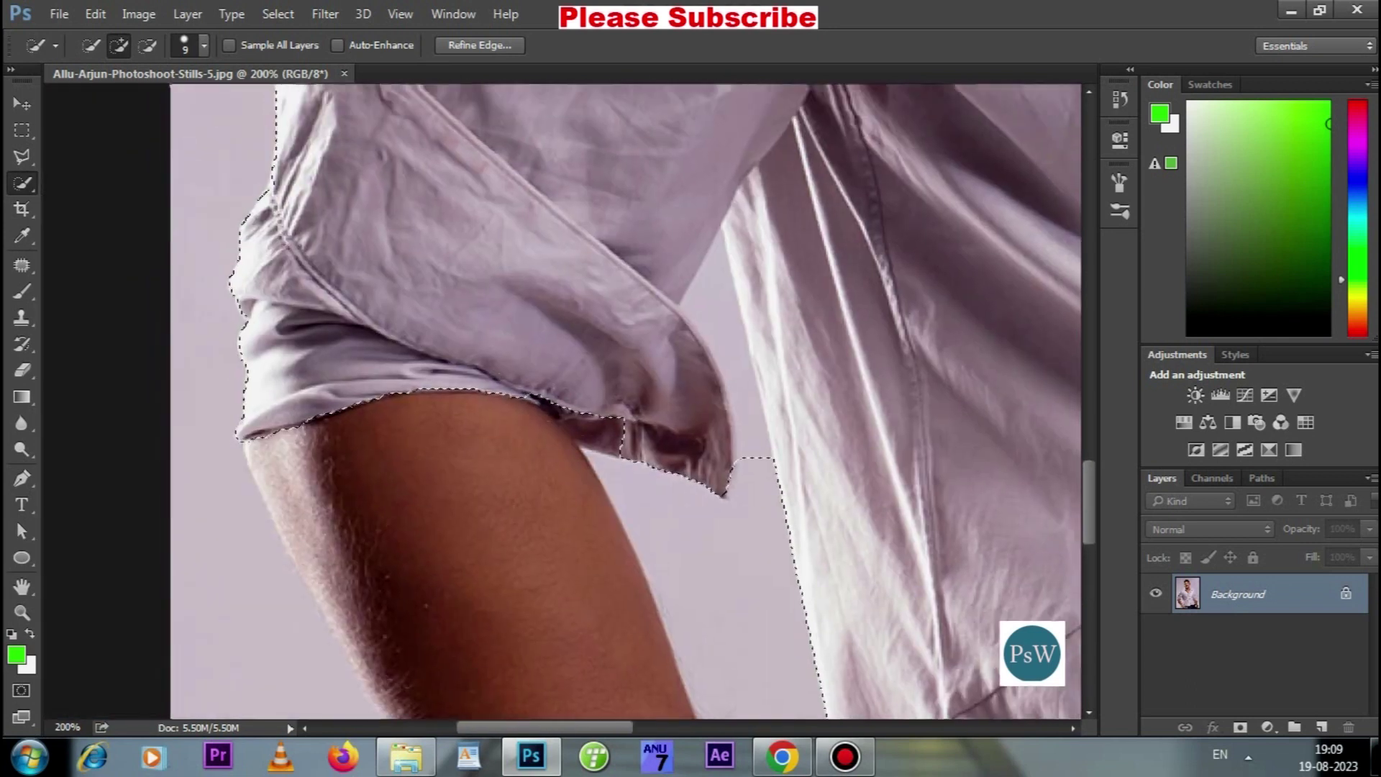
Step: Subtract the background wedge between fold and sleeve, then extend the selection at the sleeve tip at 400%
{"action": "left_click", "coordinate": [719, 517], "text": "alt"}
{"action": "left_click", "coordinate": [720, 331], "text": "alt"}
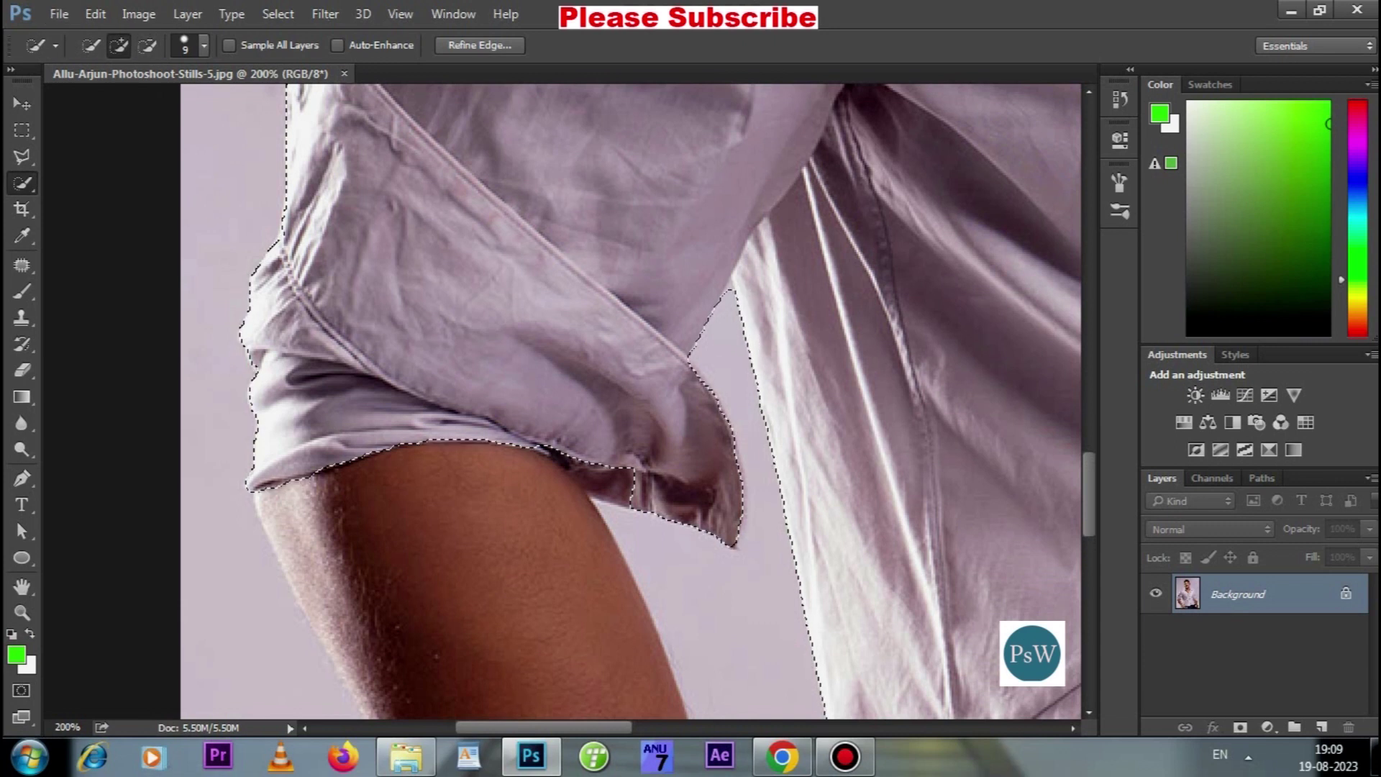
{"action": "left_click_drag", "start_coordinate": [431, 288], "coordinate": [806, 611]}
{"action": "left_click", "coordinate": [605, 504]}
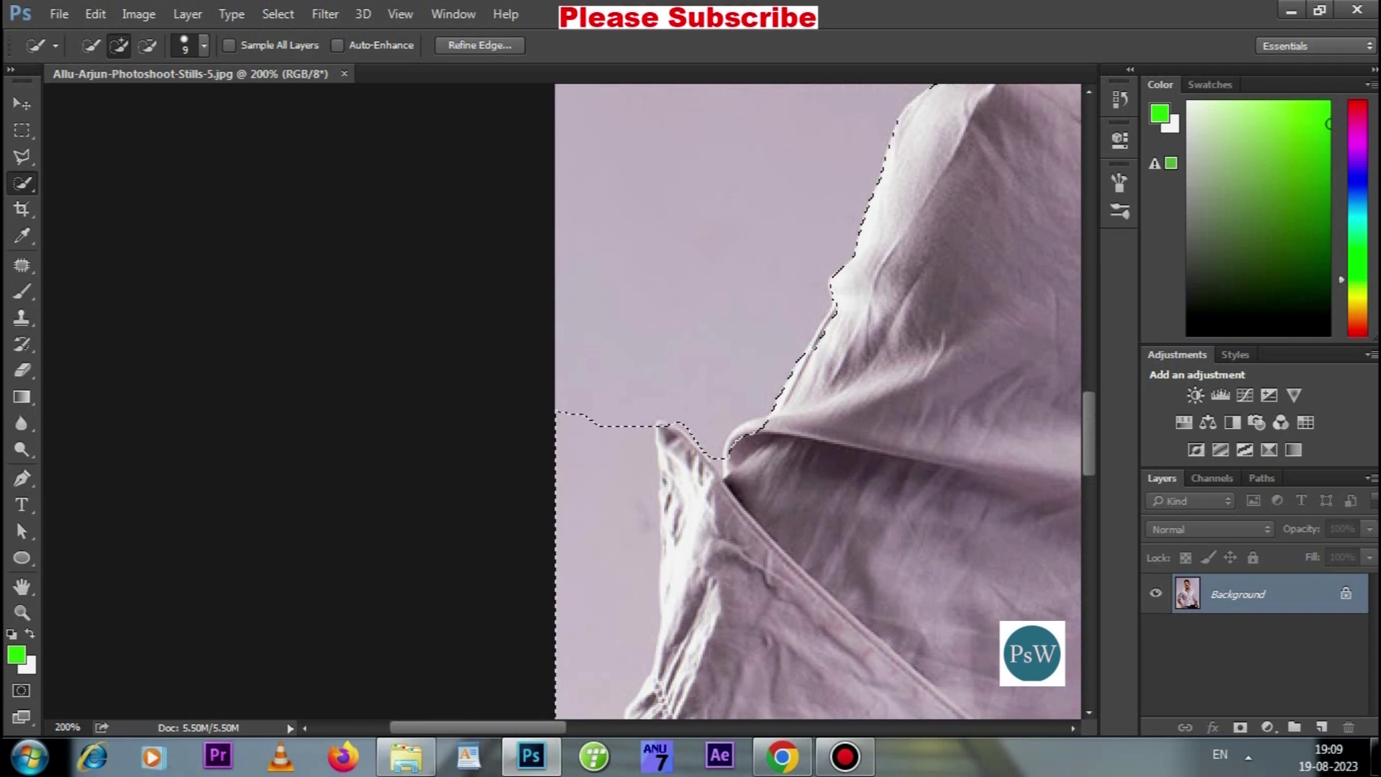
{"action": "key", "text": "ctrl+plus"}
{"action": "left_click", "coordinate": [575, 381]}
Step: Undo the background spill and trim the selection bulge between sleeve tip and collar
{"action": "key", "text": "ctrl+z"}
{"action": "left_click_drag", "start_coordinate": [741, 399], "coordinate": [733, 461]}
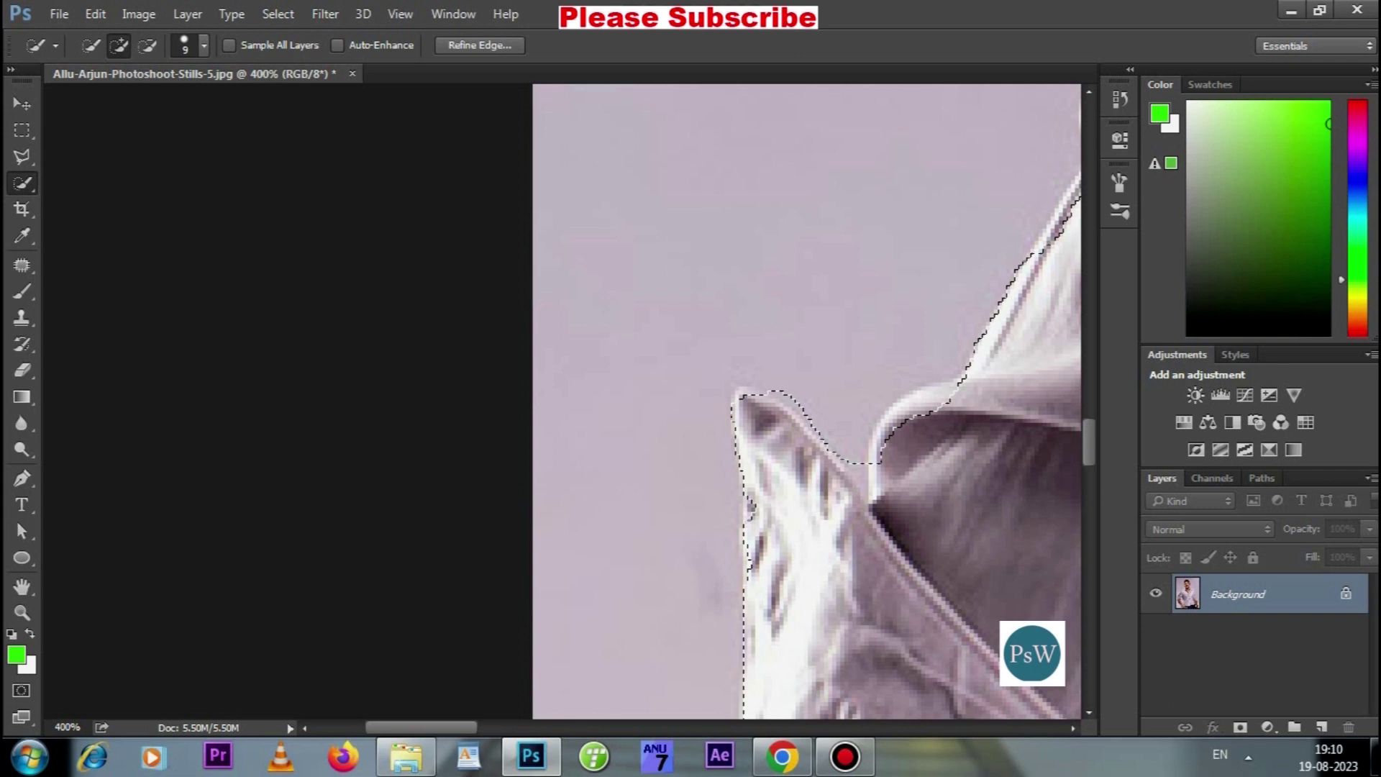
{"action": "left_click_drag", "start_coordinate": [935, 400], "coordinate": [889, 431]}
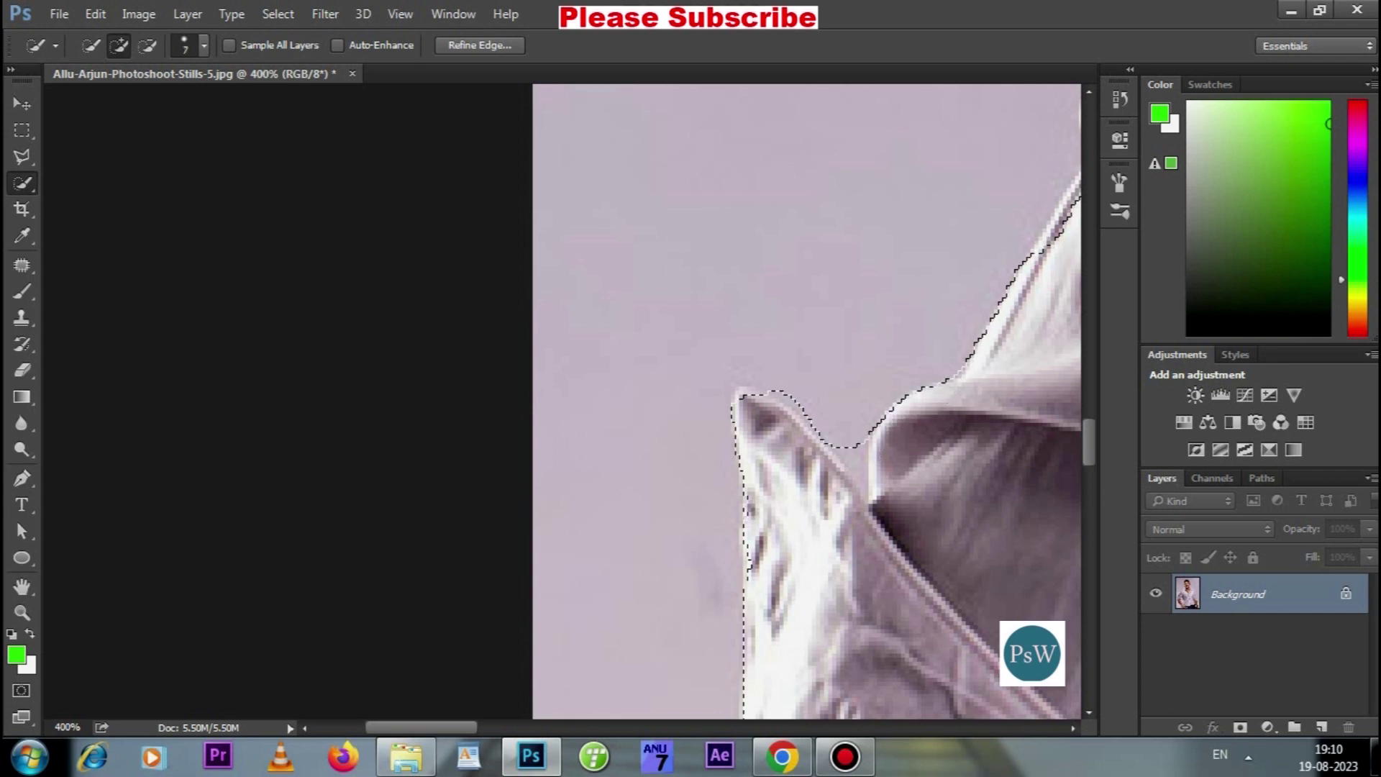
{"action": "left_click", "coordinate": [857, 464], "text": "alt"}
{"action": "left_click", "coordinate": [843, 449], "text": "alt"}
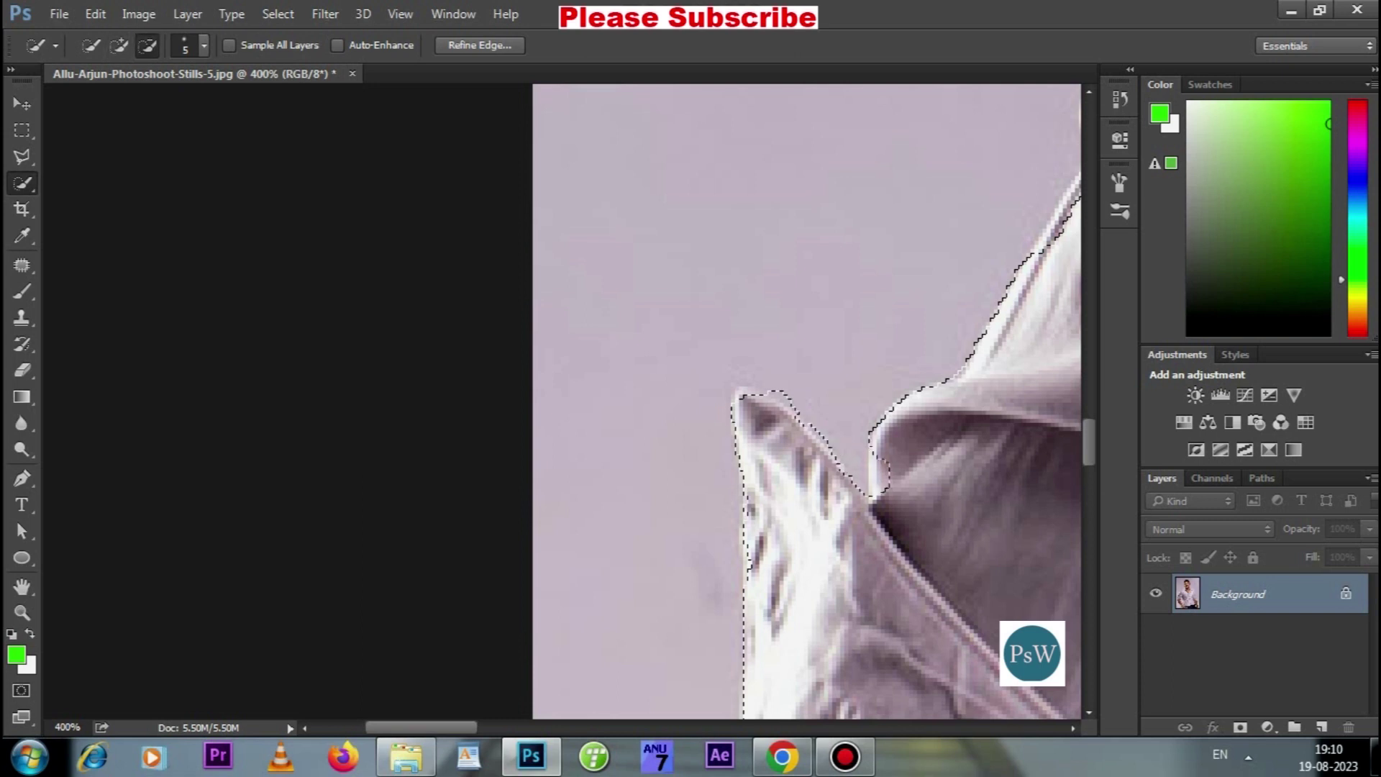
Step: Extend the selection up the collar to the neck and down its right edge
{"action": "left_click_drag", "start_coordinate": [846, 466], "coordinate": [637, 696]}
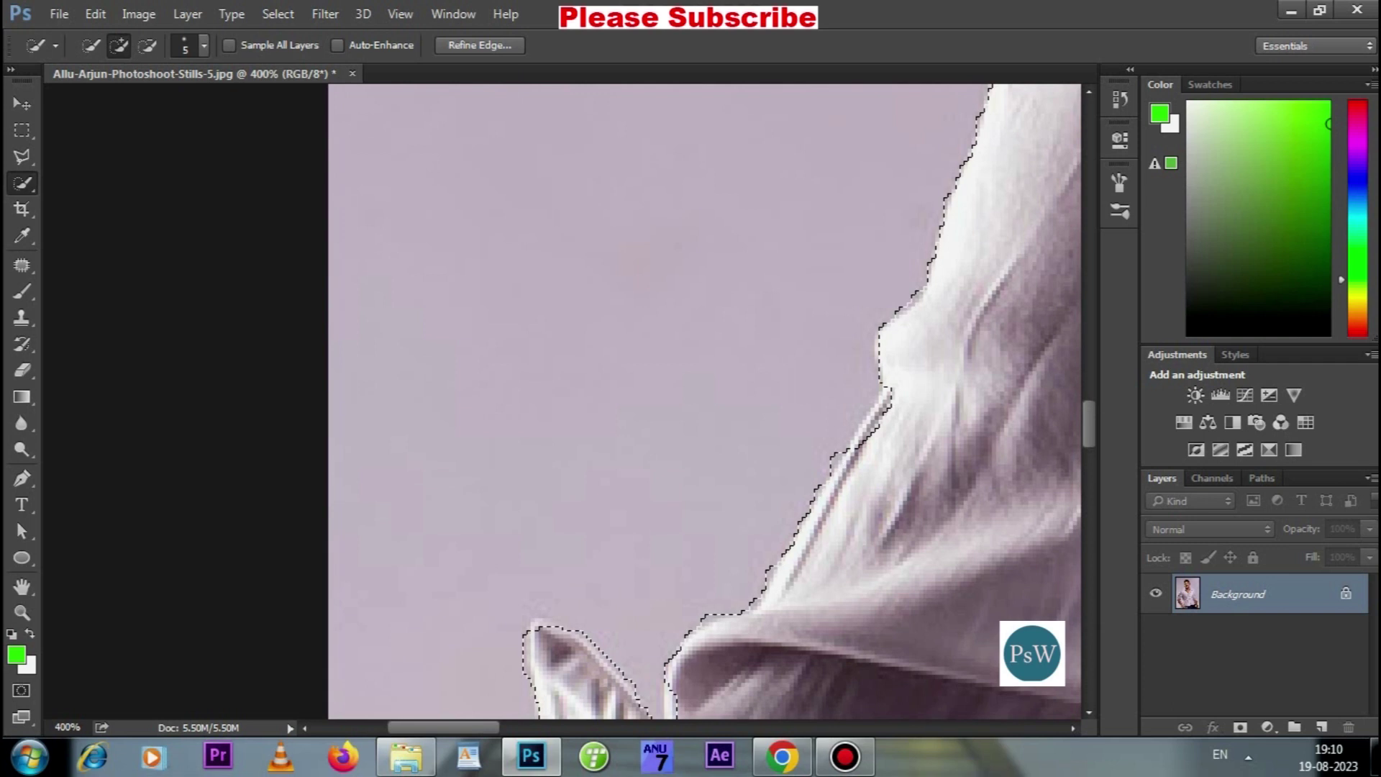
{"action": "left_click_drag", "start_coordinate": [846, 466], "coordinate": [637, 696]}
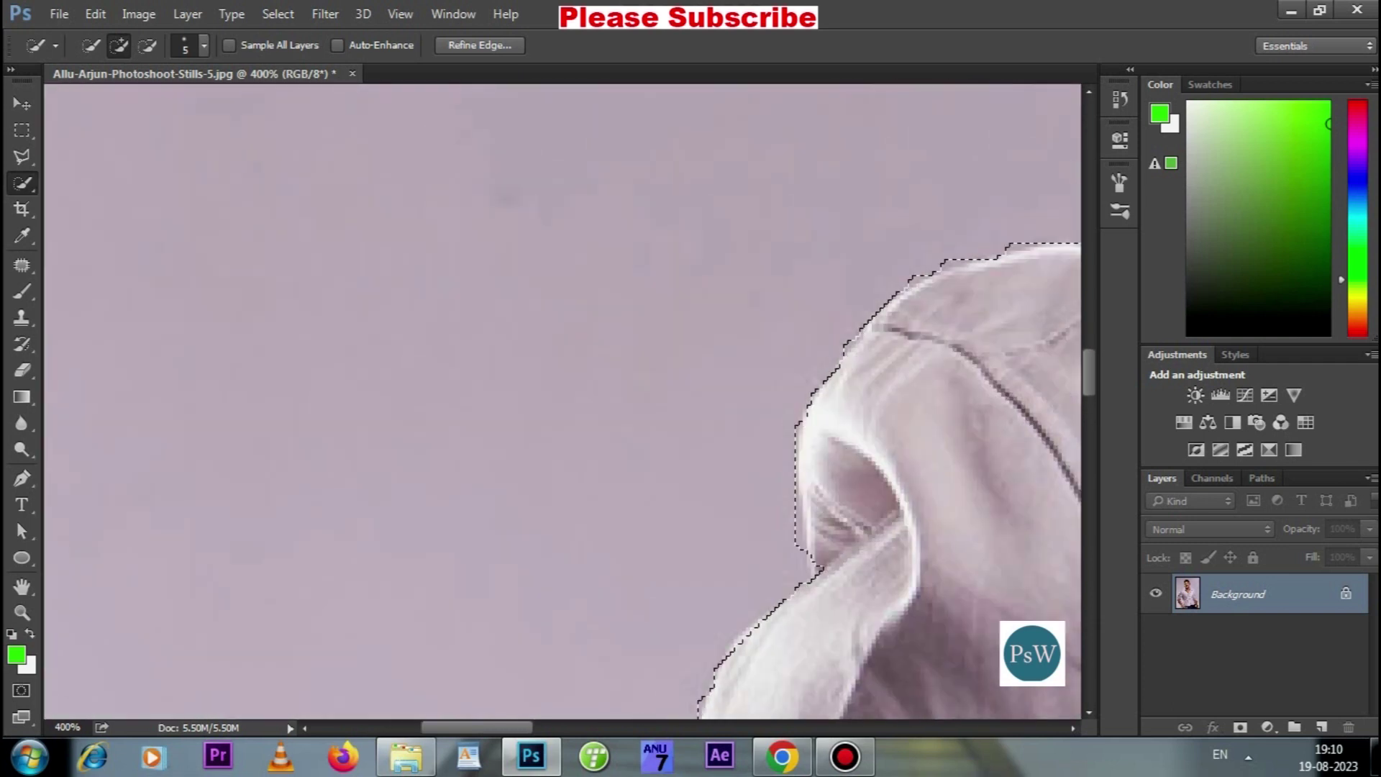
{"action": "left_click_drag", "start_coordinate": [1007, 144], "coordinate": [360, 683]}
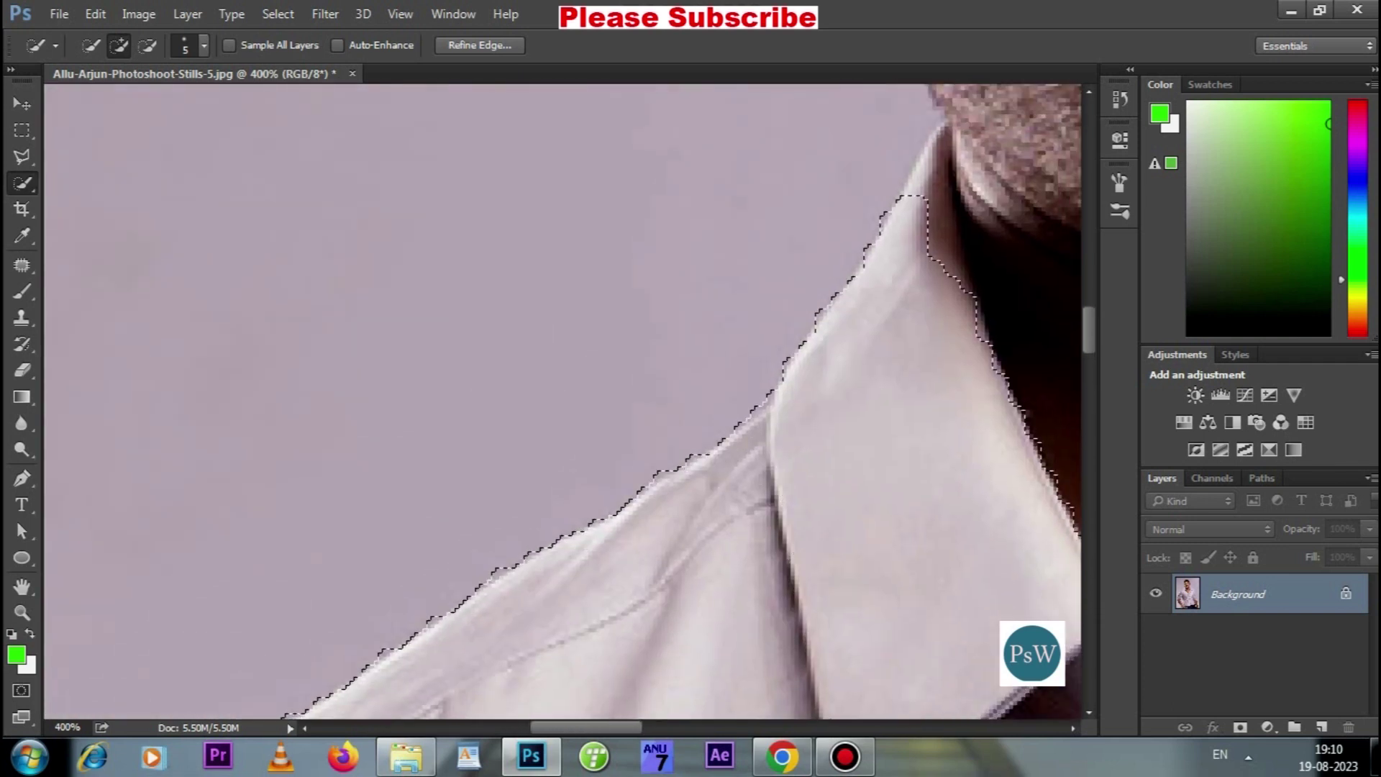
{"action": "left_click_drag", "start_coordinate": [759, 395], "coordinate": [802, 331]}
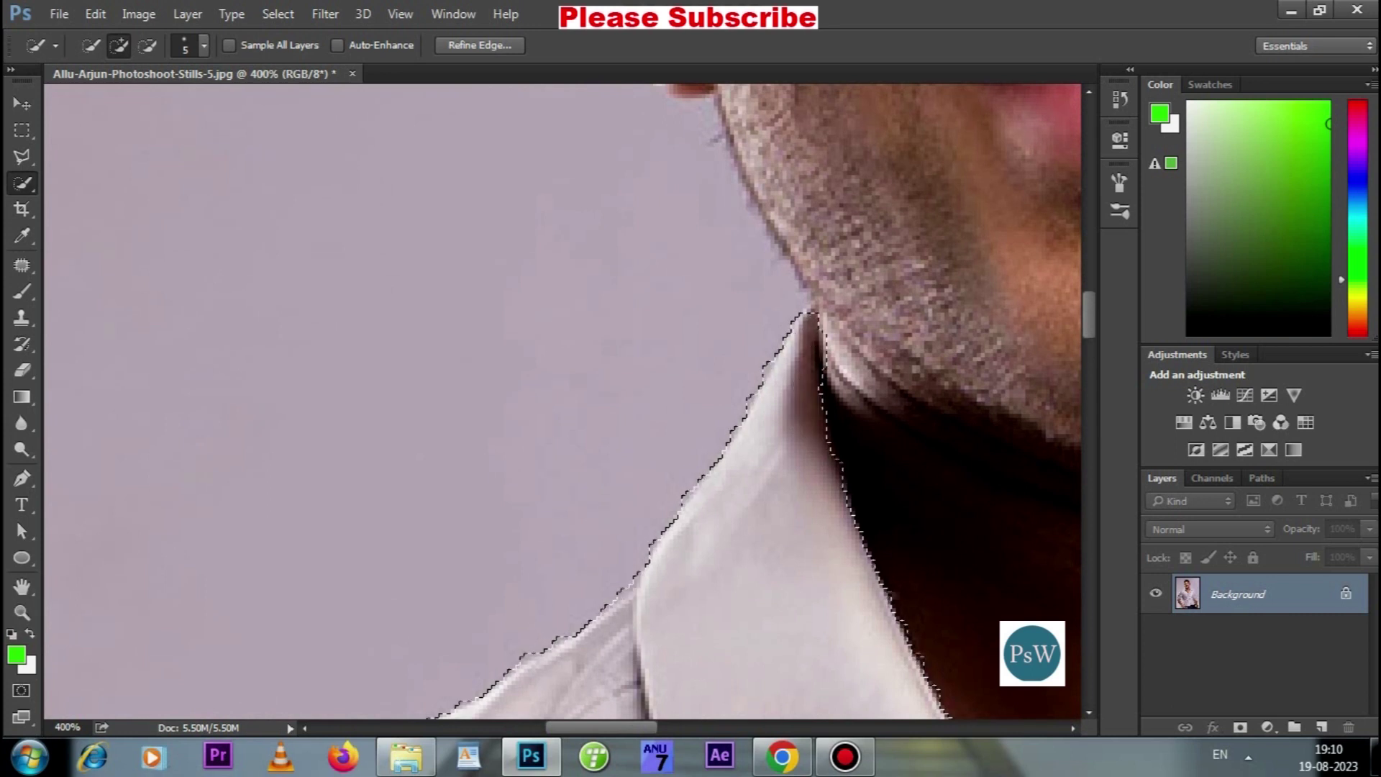
{"action": "left_click_drag", "start_coordinate": [648, 575], "coordinate": [557, 371]}
{"action": "left_click_drag", "start_coordinate": [863, 626], "coordinate": [683, 287]}
Step: Extend the selection down the collar's right edge and fix its tip at the chest V
{"action": "left_click_drag", "start_coordinate": [806, 388], "coordinate": [891, 576]}
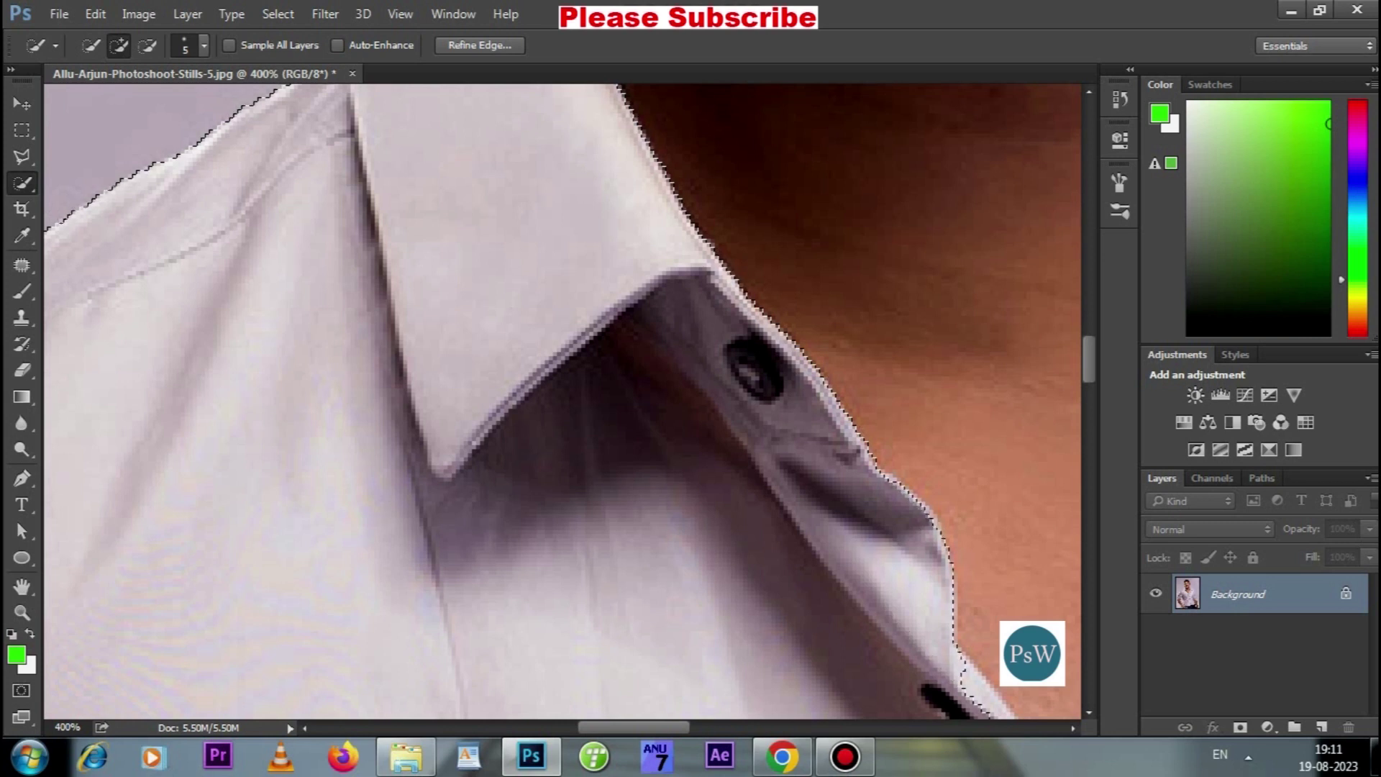
{"action": "left_click_drag", "start_coordinate": [576, 432], "coordinate": [503, 273]}
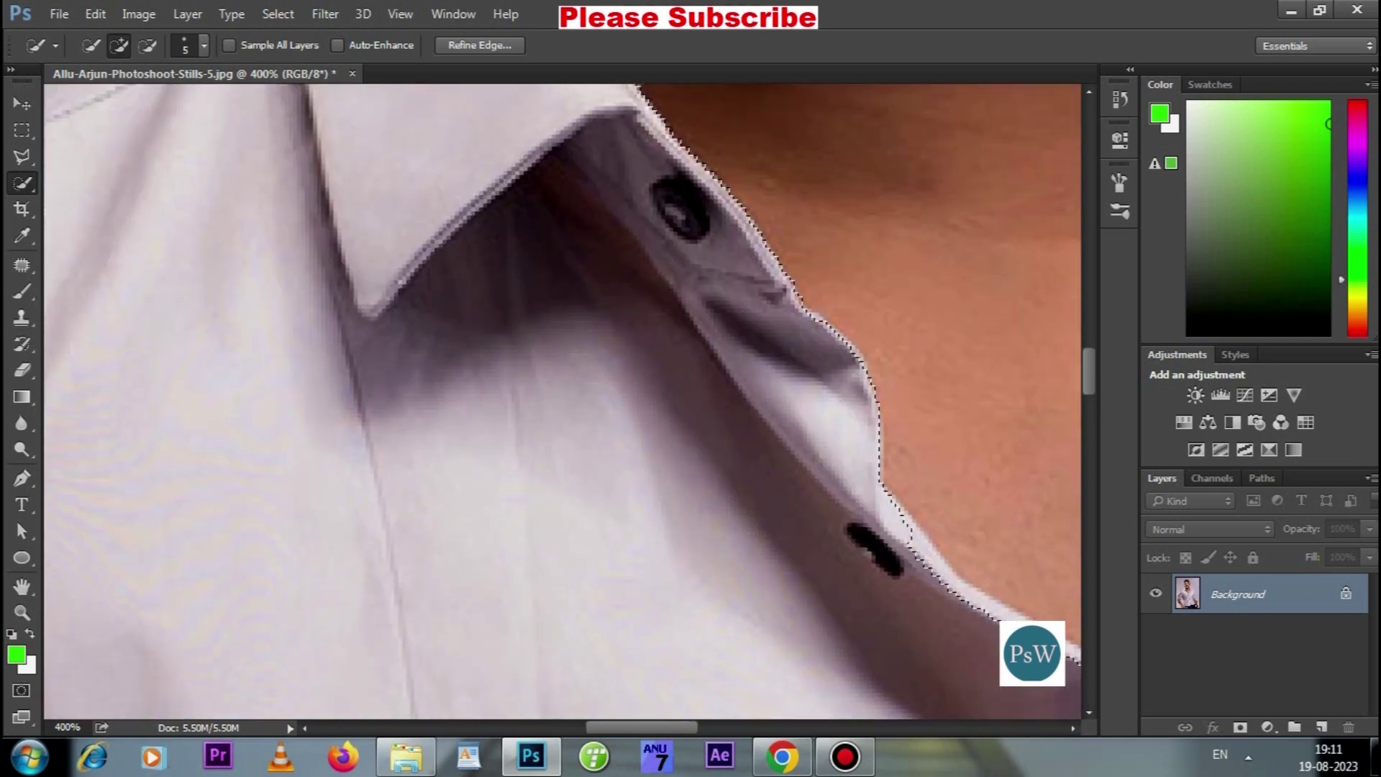
{"action": "left_click_drag", "start_coordinate": [647, 431], "coordinate": [506, 290]}
{"action": "left_click_drag", "start_coordinate": [648, 431], "coordinate": [495, 327]}
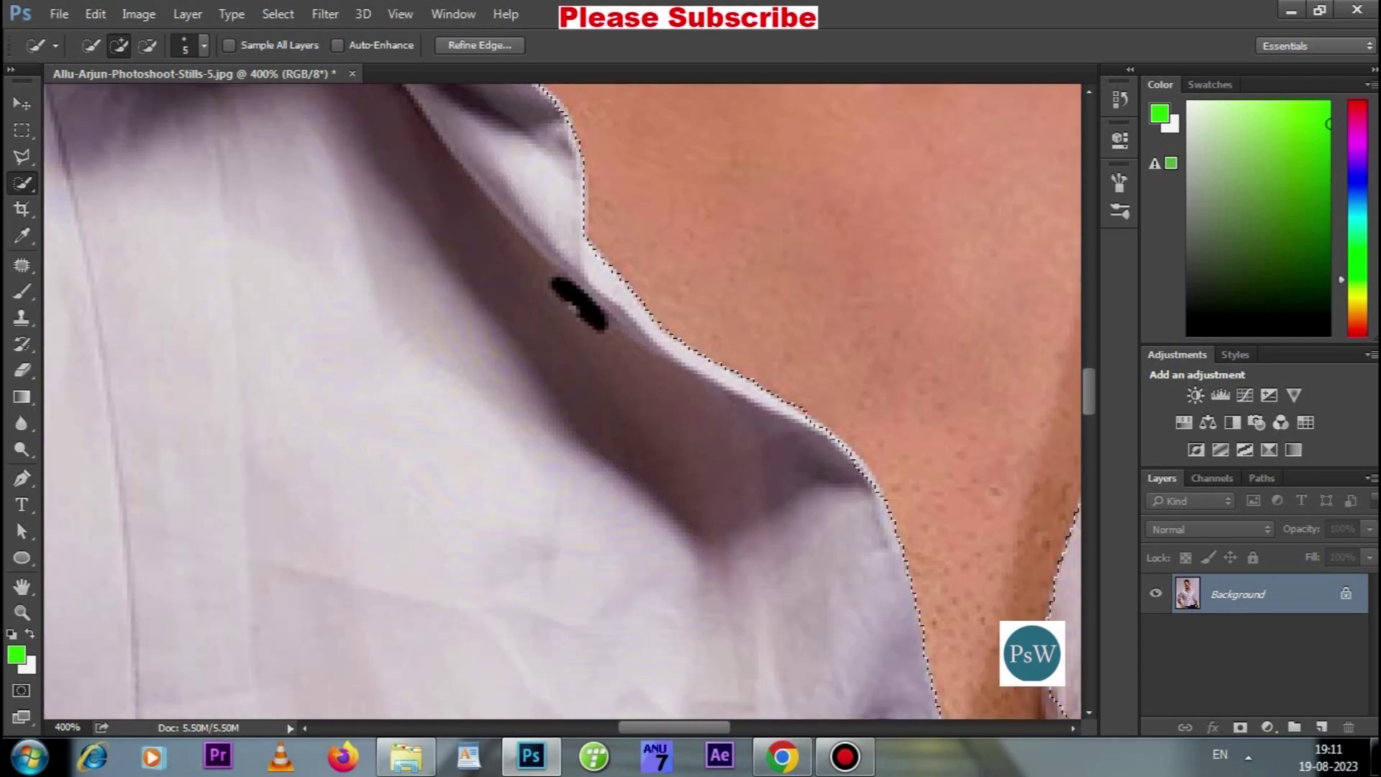
{"action": "left_click_drag", "start_coordinate": [647, 432], "coordinate": [575, 346]}
{"action": "left_click_drag", "start_coordinate": [719, 576], "coordinate": [502, 204]}
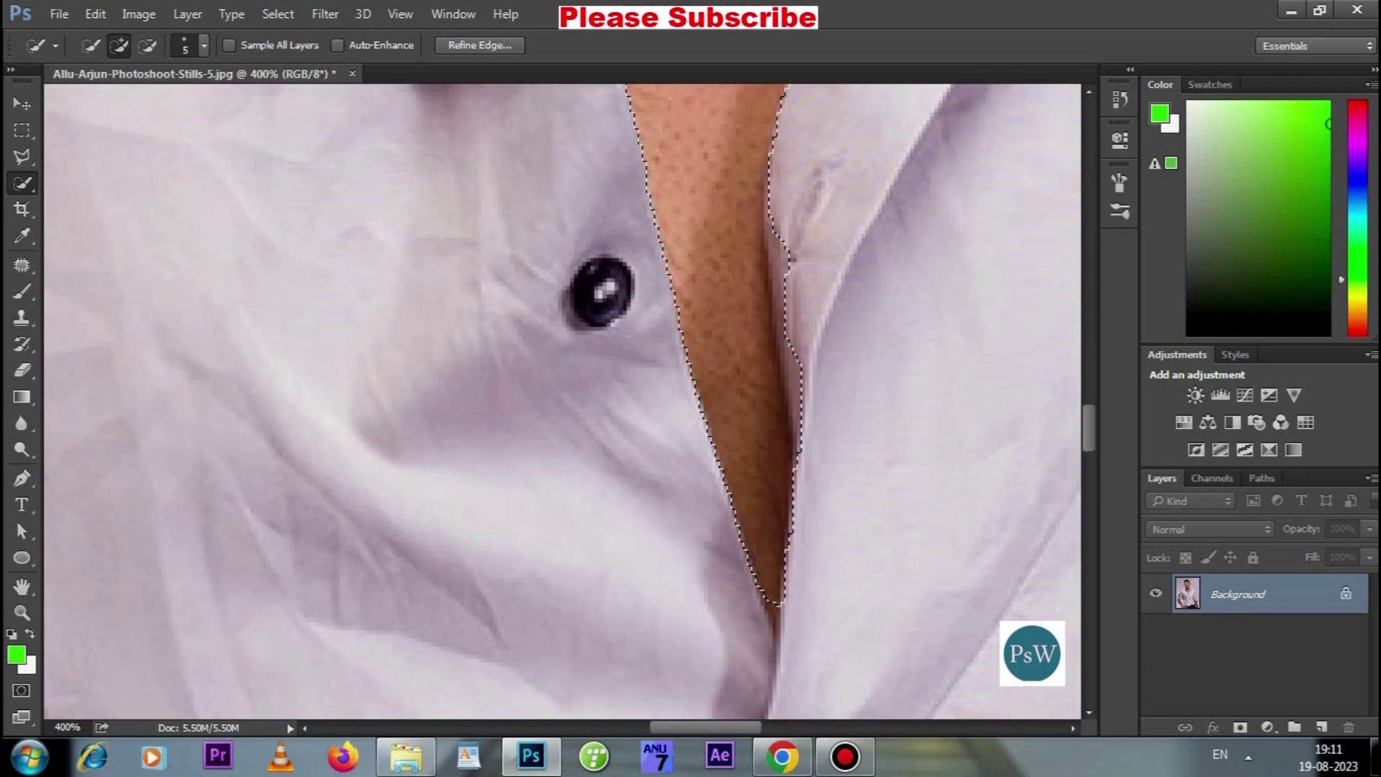
{"action": "left_click", "coordinate": [775, 597], "text": "alt"}
{"action": "left_click", "coordinate": [771, 615]}
Step: Zoom in and trace the neck–collar boundary, trimming neck skin out of the selection
{"action": "scroll", "coordinate": [773, 619], "scroll_direction": "up", "scroll_amount": 3}
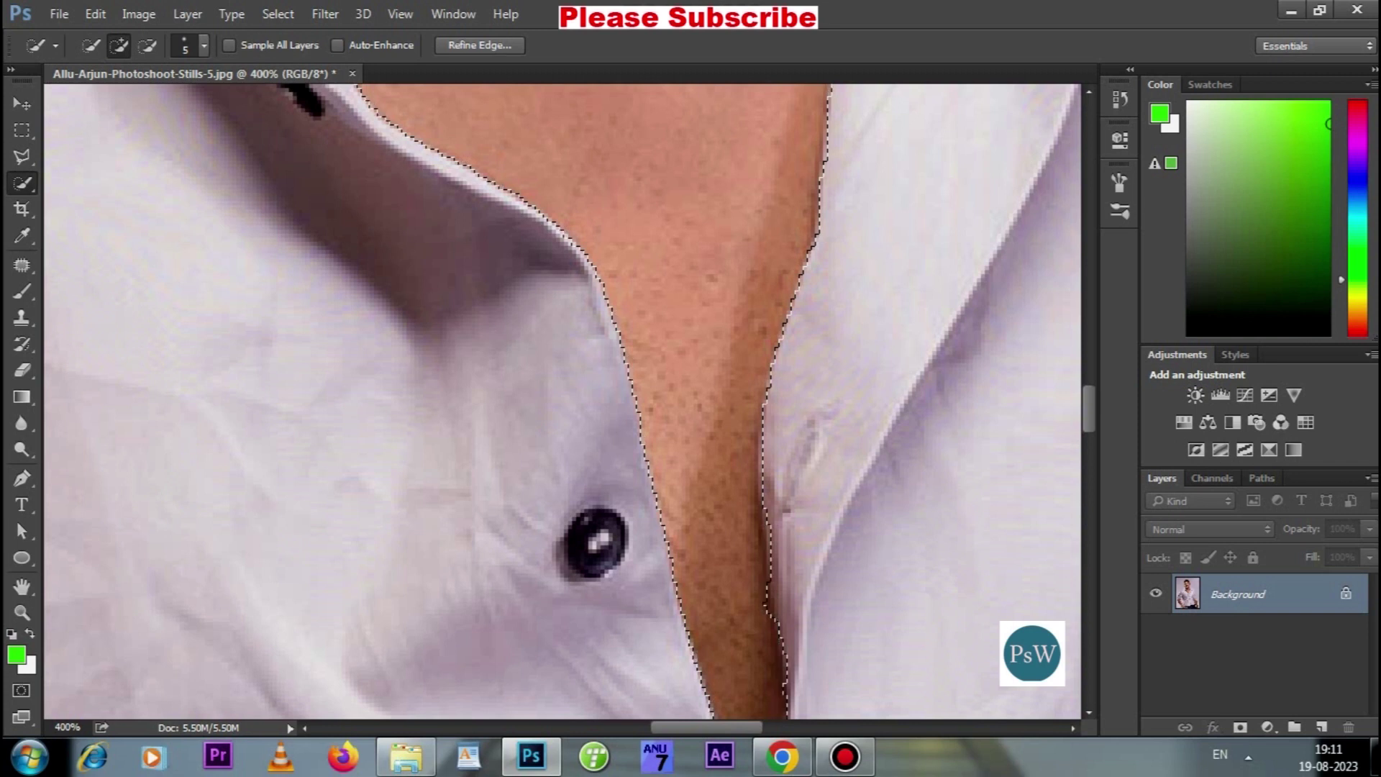
{"action": "scroll", "coordinate": [774, 618], "scroll_direction": "up", "scroll_amount": 3}
{"action": "scroll", "coordinate": [774, 618], "scroll_direction": "up", "scroll_amount": 3}
{"action": "scroll", "coordinate": [626, 414], "scroll_direction": "up", "scroll_amount": 3}
{"action": "left_click_drag", "start_coordinate": [626, 414], "coordinate": [518, 144]}
{"action": "scroll", "coordinate": [518, 144], "scroll_direction": "up", "scroll_amount": 3}
{"action": "mouse_move", "coordinate": [647, 432]}
{"action": "left_mouse_down"}
{"action": "mouse_move", "coordinate": [543, 244]}
{"action": "mouse_move", "coordinate": [547, 353]}
{"action": "left_mouse_up"}
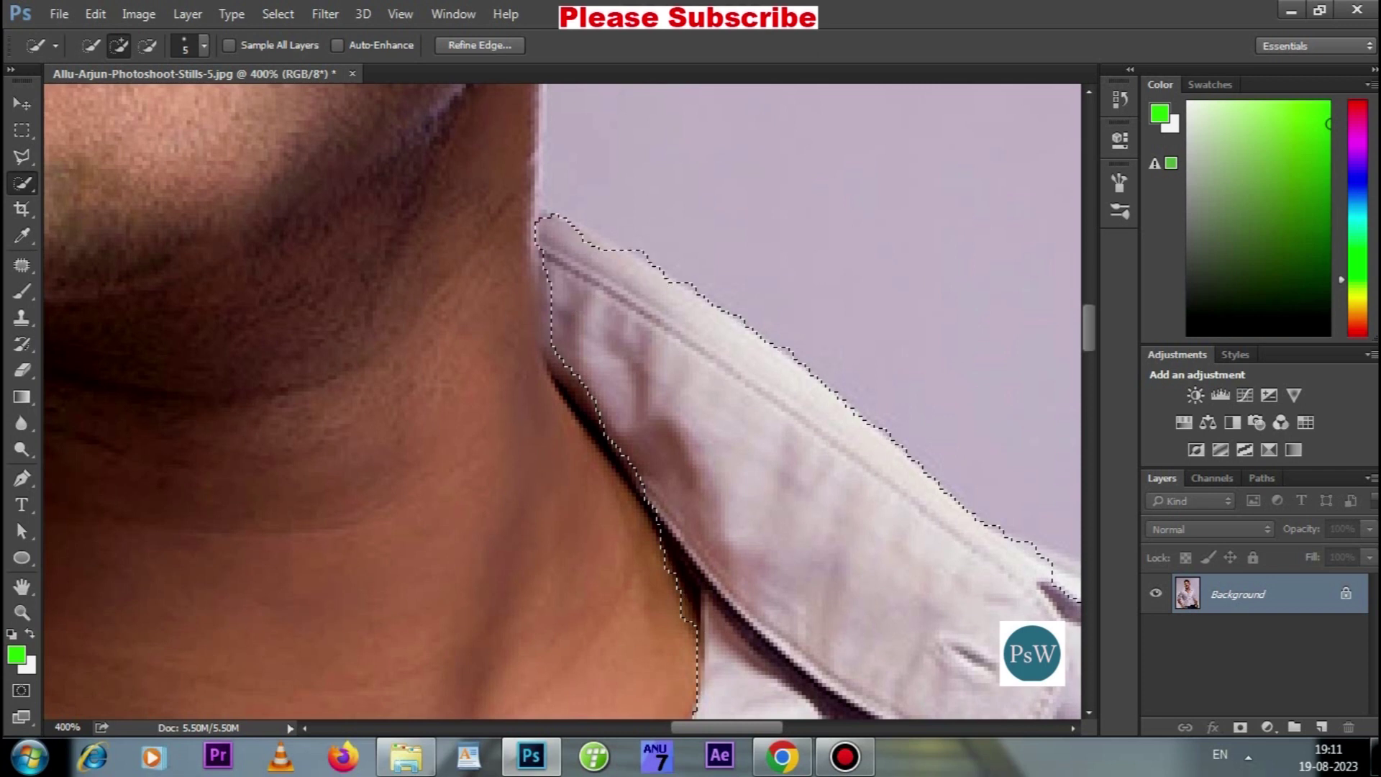
{"action": "left_click_drag", "start_coordinate": [629, 497], "coordinate": [544, 346]}
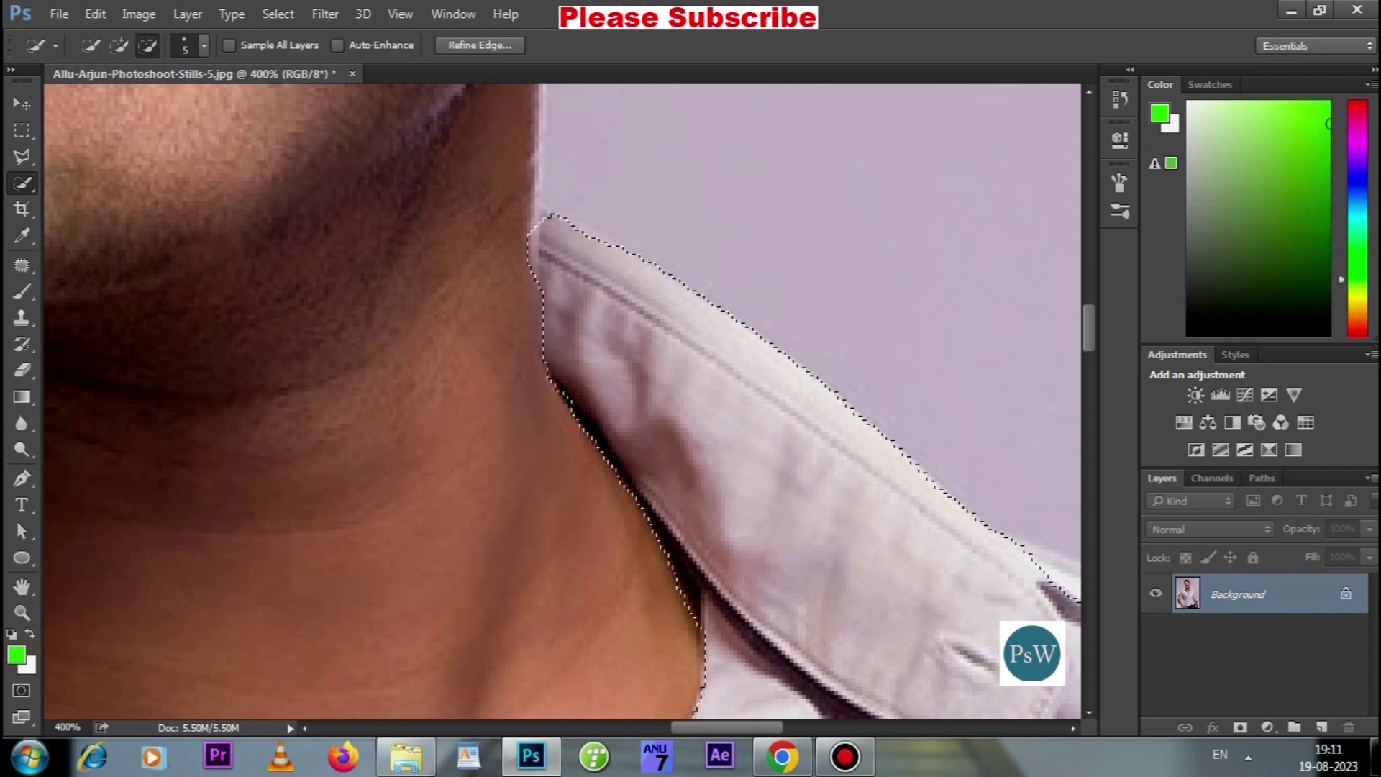
{"action": "left_click_drag", "start_coordinate": [572, 406], "coordinate": [604, 435]}
Step: Follow the opposite collar and shoulder edge downward with the selection
{"action": "left_click_drag", "start_coordinate": [618, 461], "coordinate": [493, 249]}
{"action": "left_click_drag", "start_coordinate": [619, 403], "coordinate": [435, 382]}
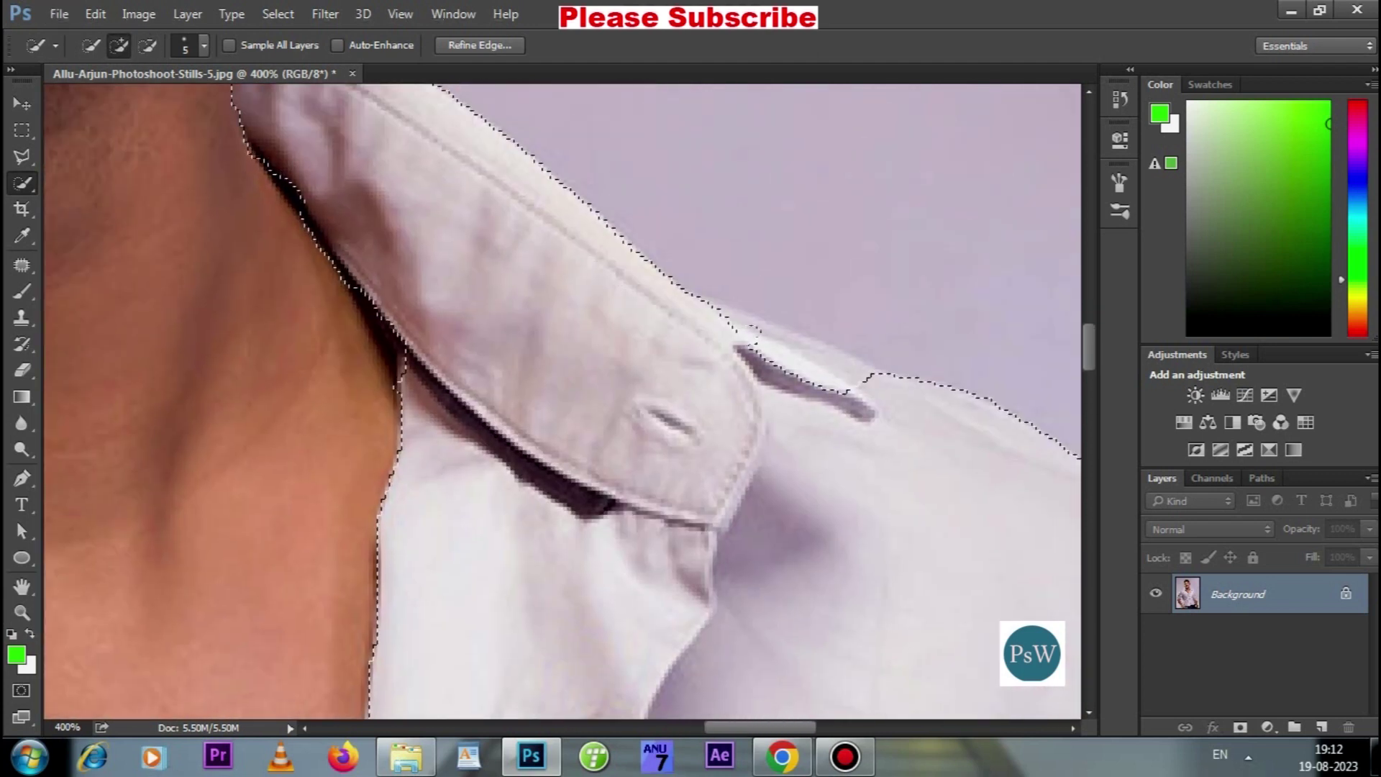
{"action": "left_click_drag", "start_coordinate": [324, 208], "coordinate": [546, 309]}
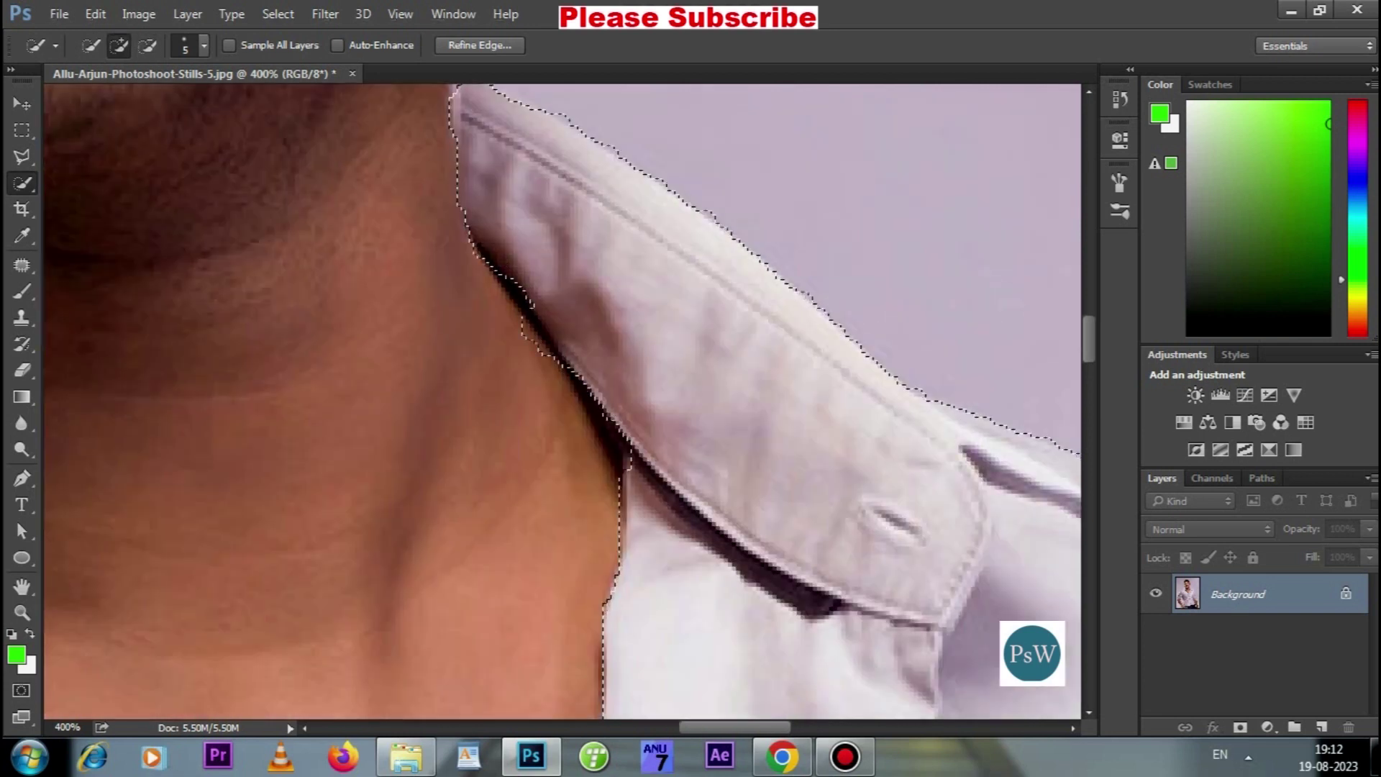
{"action": "left_click_drag", "start_coordinate": [647, 504], "coordinate": [518, 208]}
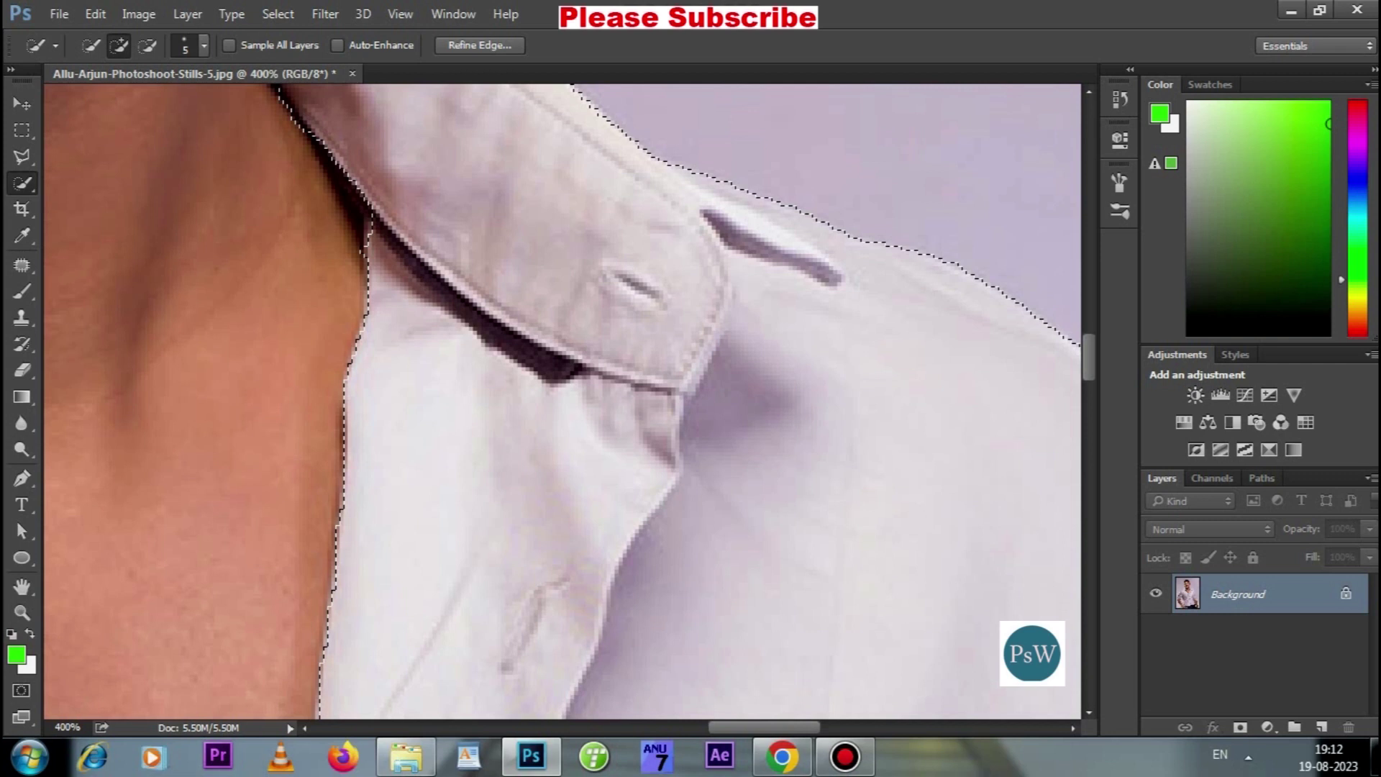
{"action": "left_click_drag", "start_coordinate": [791, 576], "coordinate": [302, 252]}
{"action": "left_click_drag", "start_coordinate": [648, 432], "coordinate": [431, 323]}
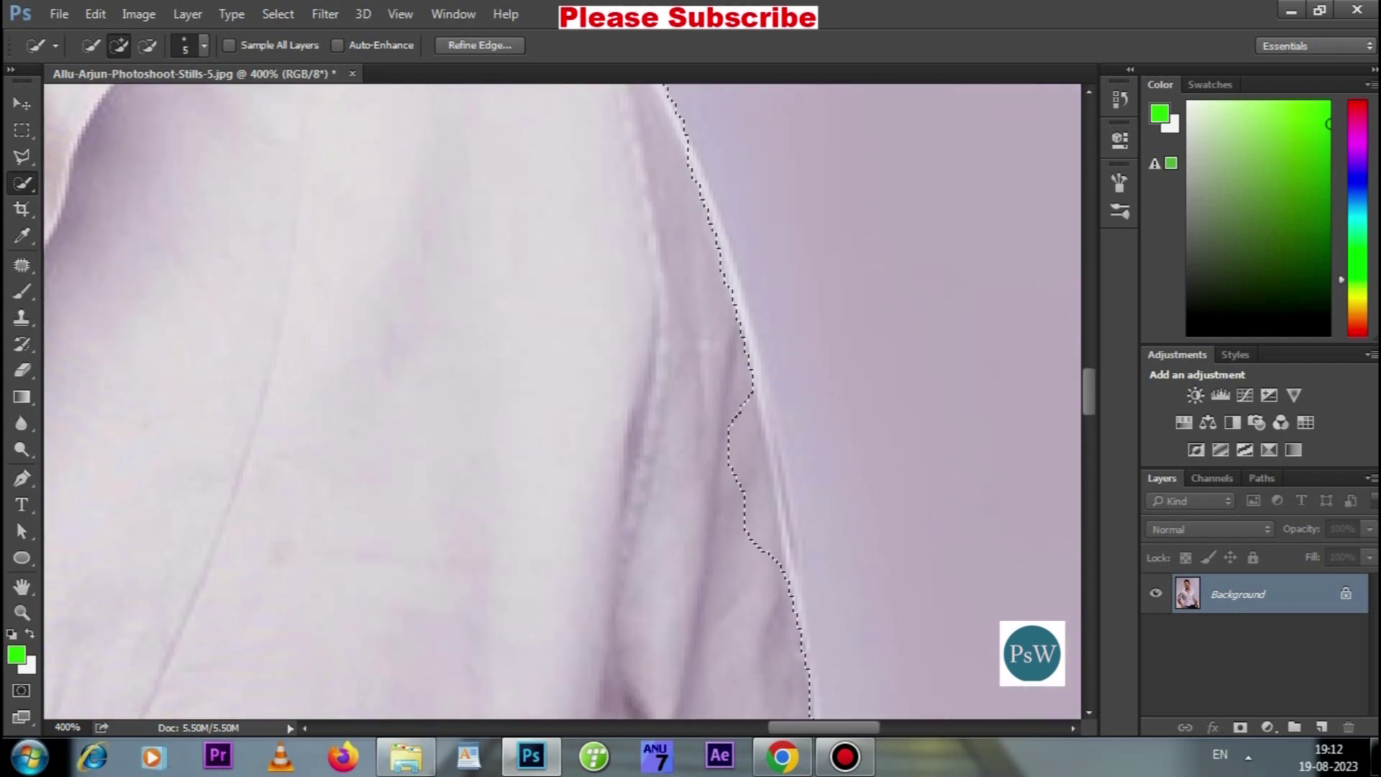
Step: Refine the selection along the shirt's side edge below the shoulder, removing the background bulge
{"action": "left_click_drag", "start_coordinate": [748, 310], "coordinate": [777, 410]}
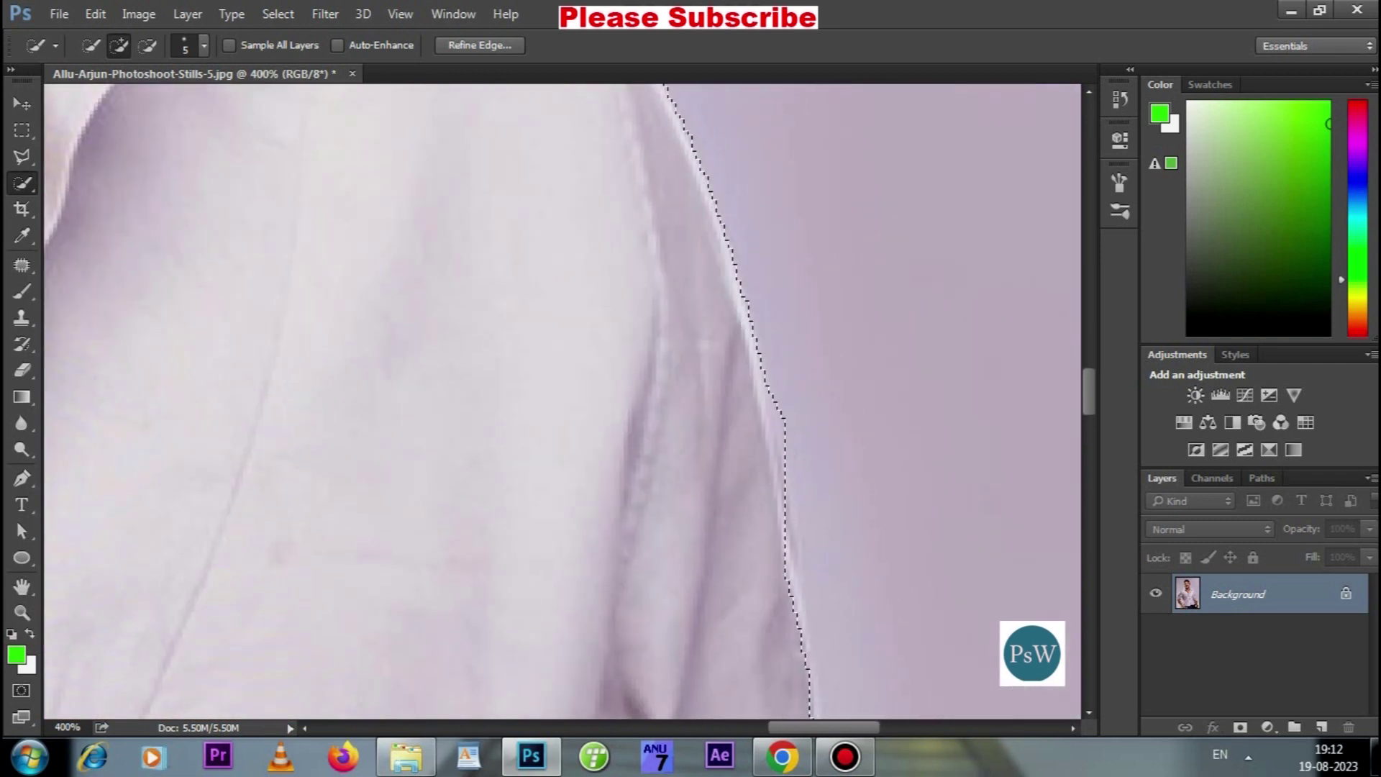
{"action": "key", "text": "alt"}
{"action": "left_click_drag", "start_coordinate": [647, 432], "coordinate": [562, 388]}
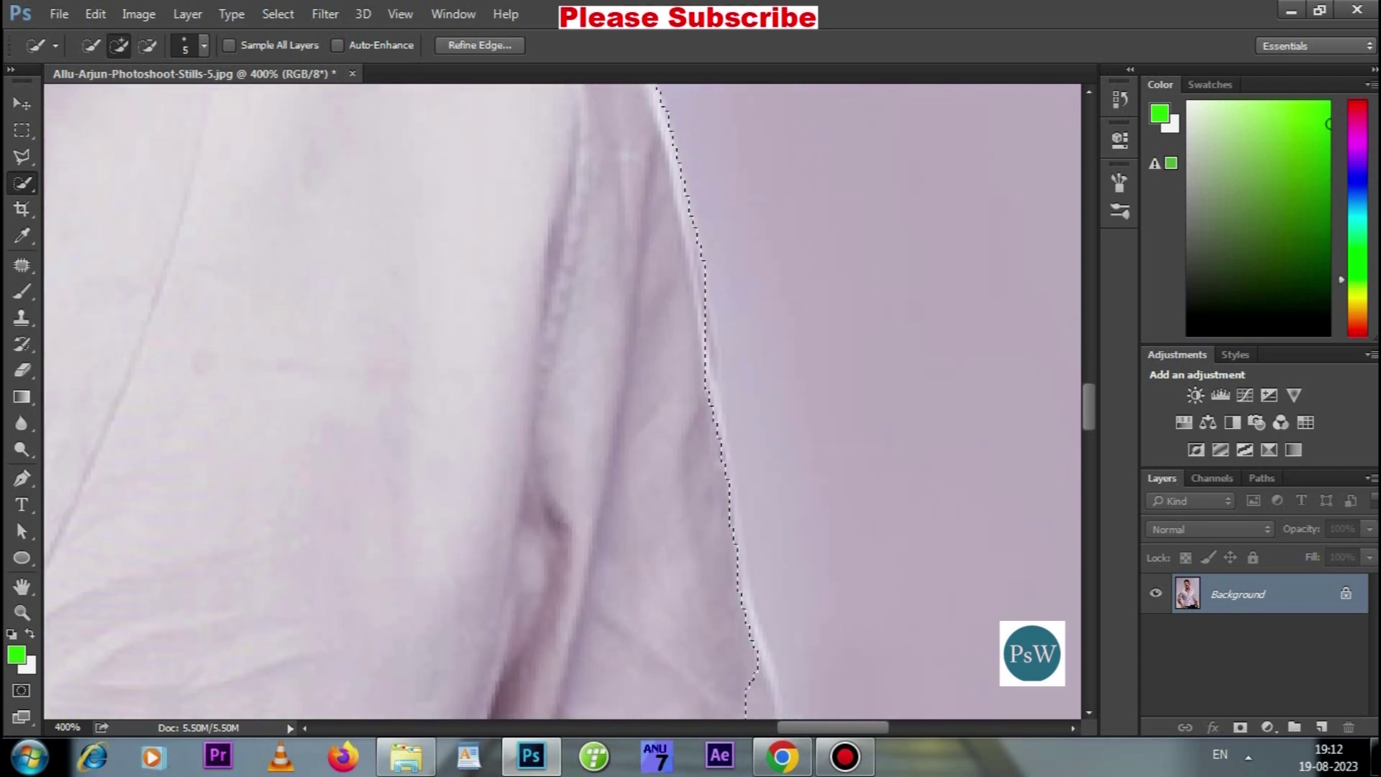
{"action": "left_click_drag", "start_coordinate": [716, 324], "coordinate": [737, 503]}
{"action": "left_click_drag", "start_coordinate": [734, 410], "coordinate": [722, 453]}
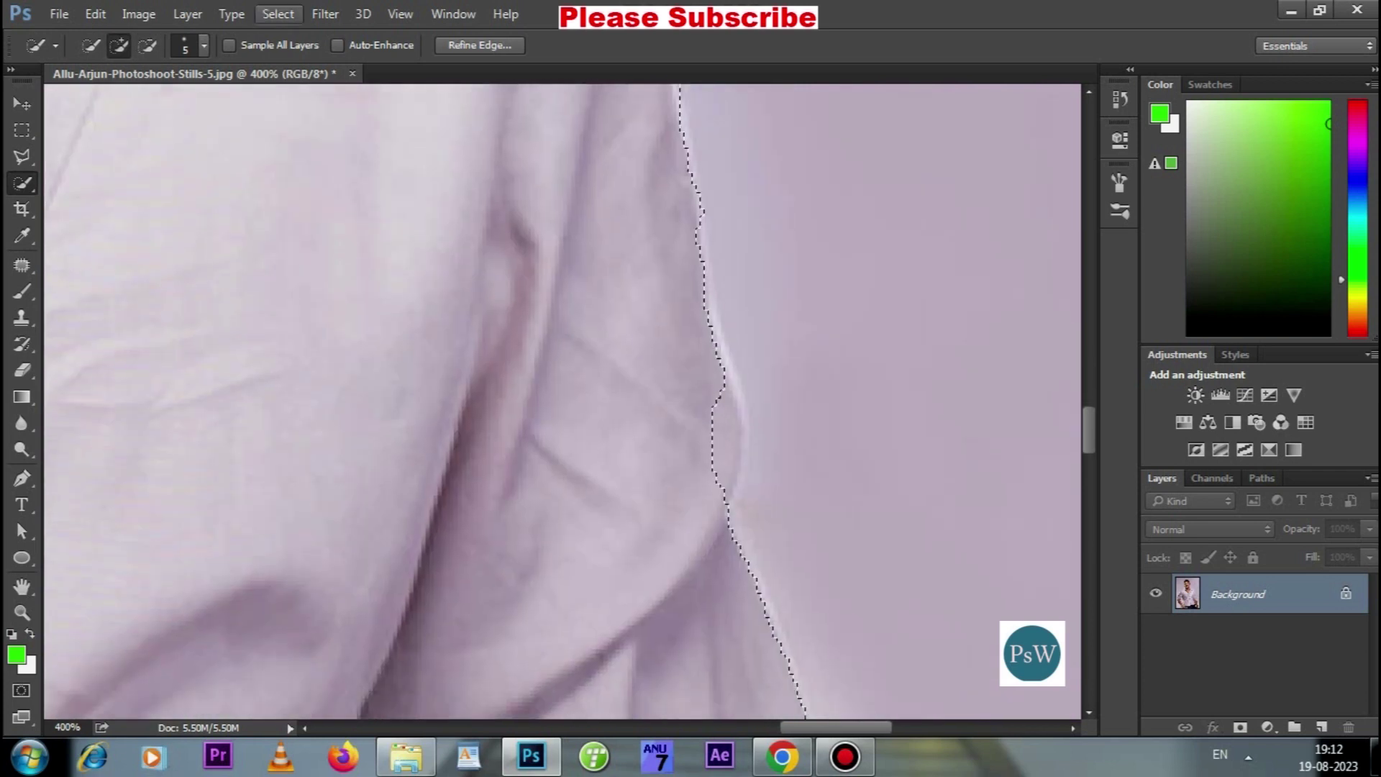
{"action": "mouse_move", "coordinate": [712, 216]}
{"action": "left_mouse_down"}
{"action": "mouse_move", "coordinate": [813, 402]}
{"action": "mouse_move", "coordinate": [748, 431]}
{"action": "left_mouse_up"}
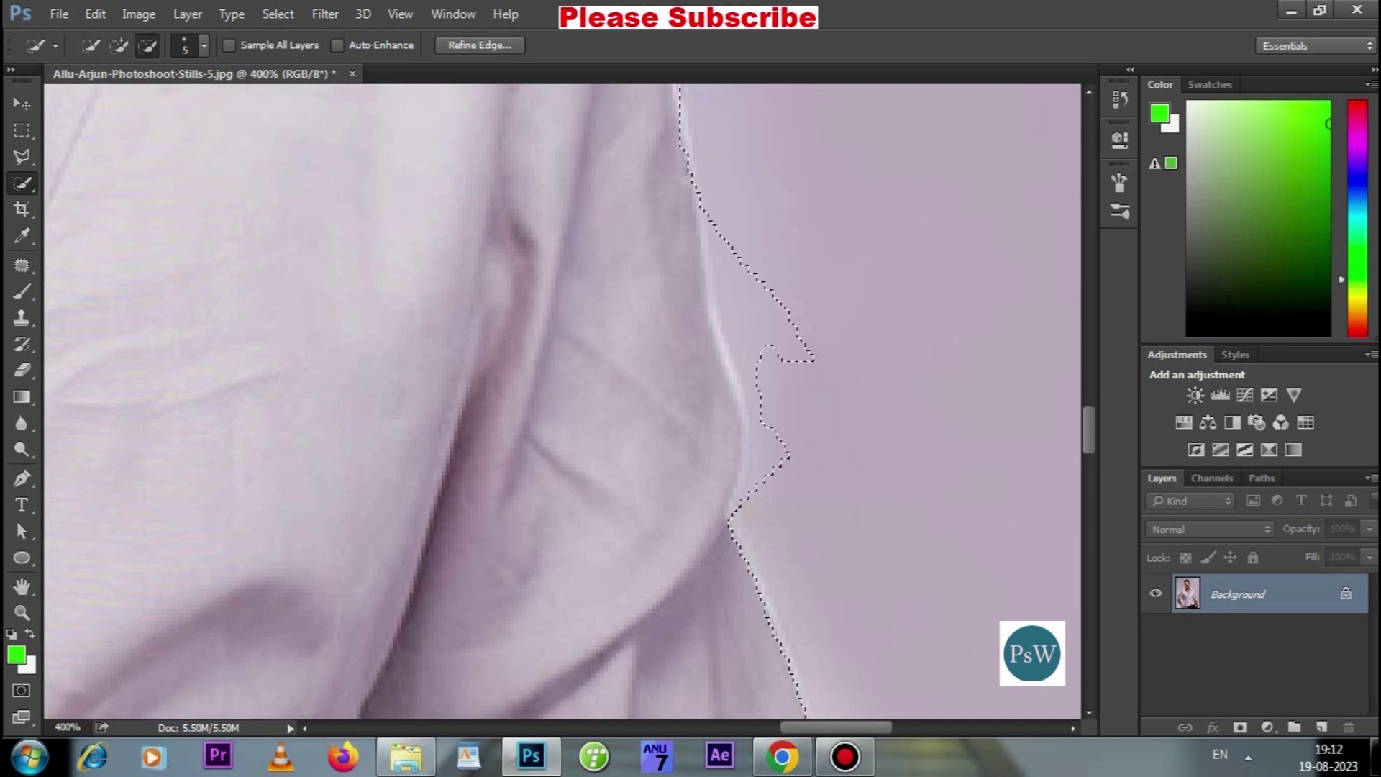
{"action": "key", "text": "alt"}
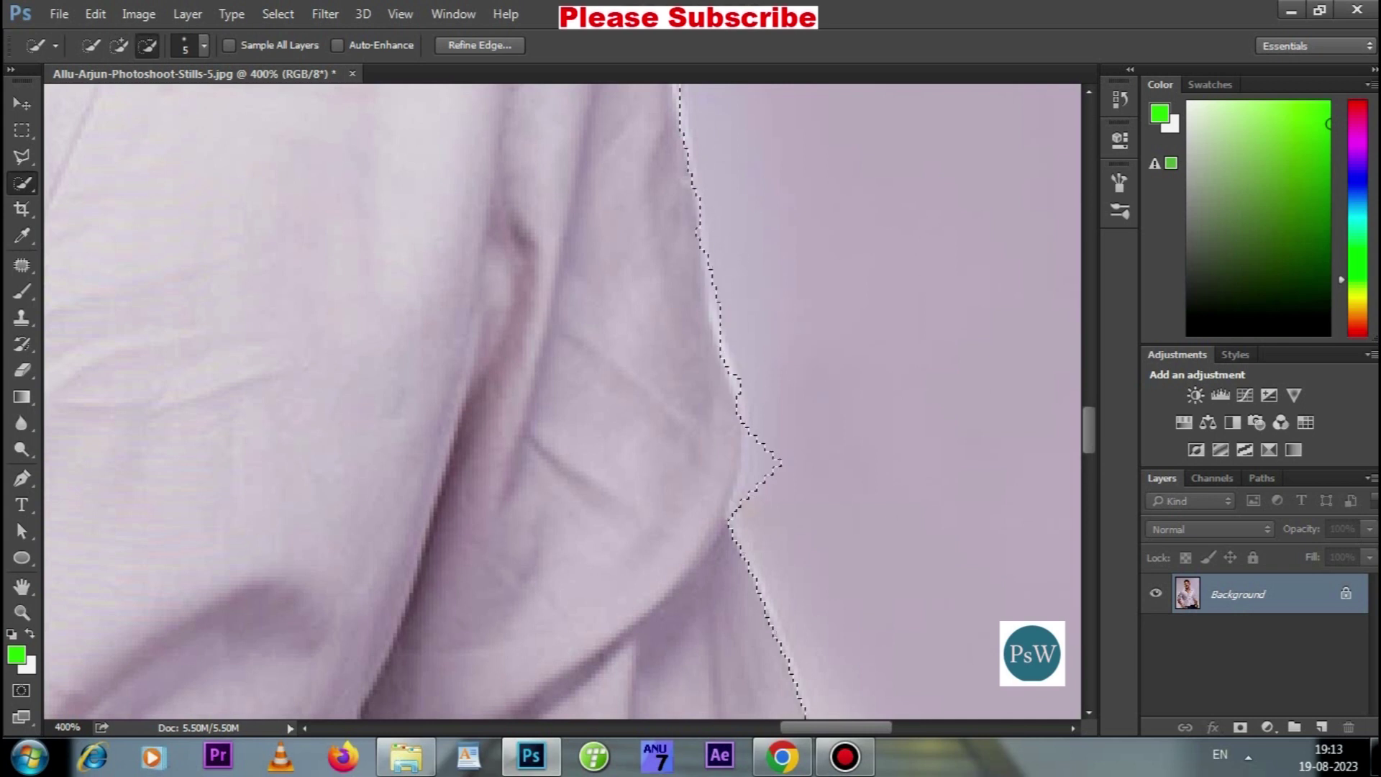
{"action": "left_click_drag", "start_coordinate": [756, 468], "coordinate": [734, 402]}
Step: Scroll down to the sleeve hem and smooth the selection along the side edge, excluding the forearm
{"action": "scroll", "coordinate": [561, 403], "scroll_direction": "down", "scroll_amount": 5}
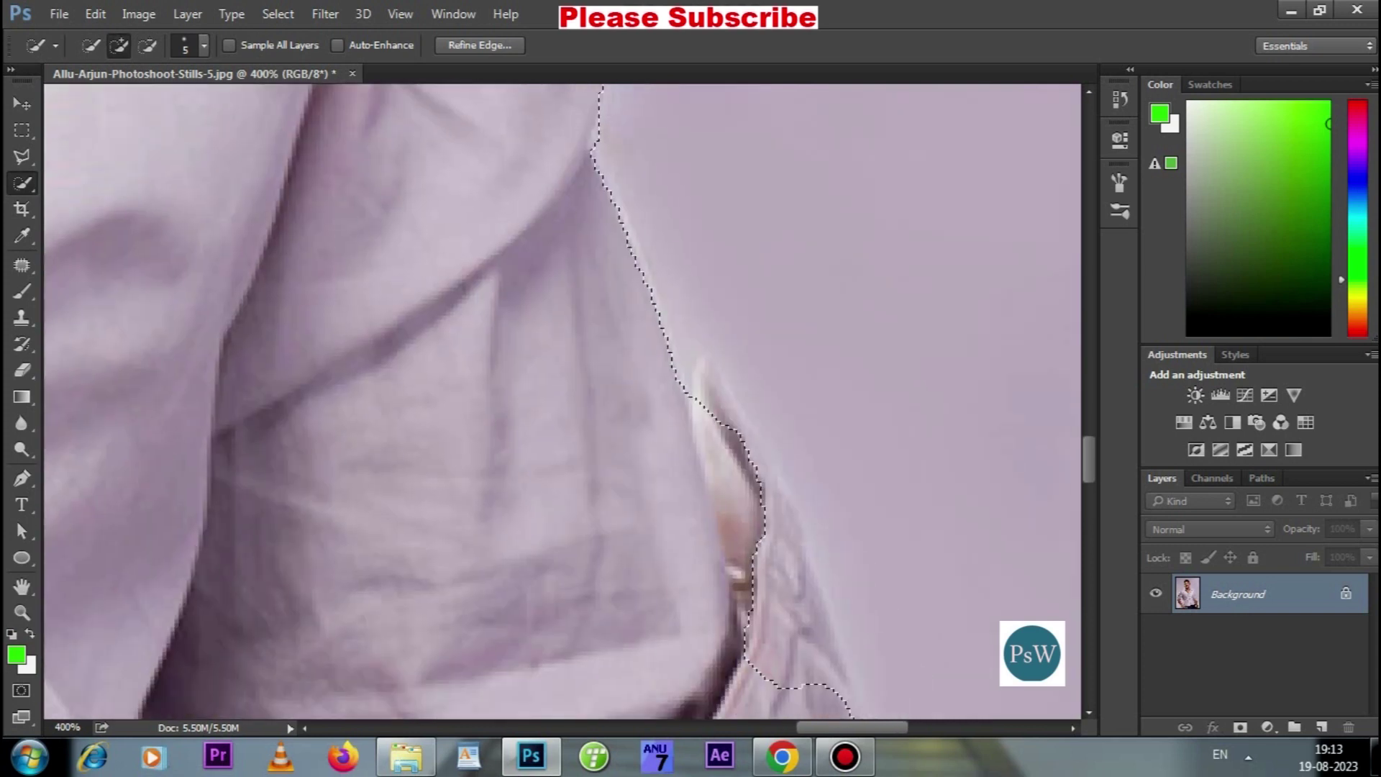
{"action": "scroll", "coordinate": [733, 439], "scroll_direction": "down", "scroll_amount": 2}
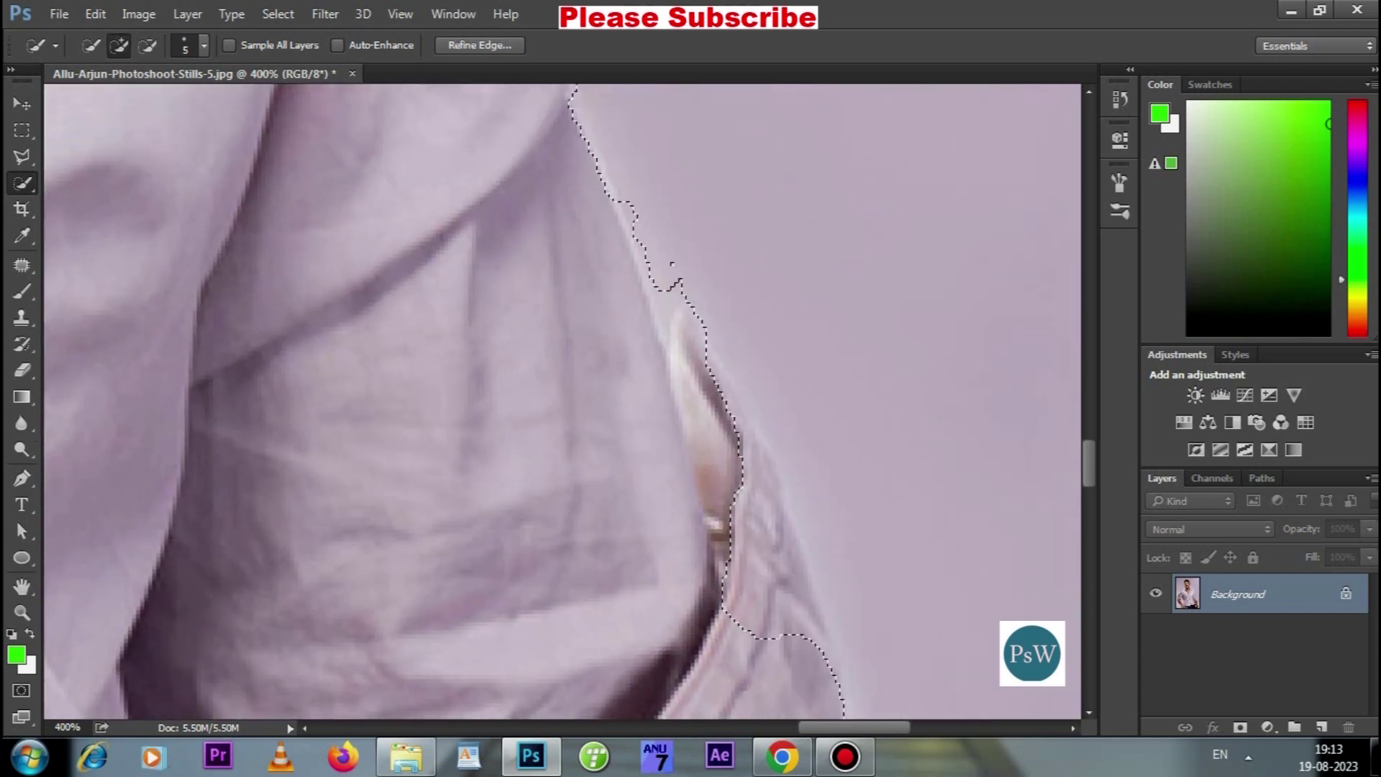
{"action": "key", "text": "alt"}
{"action": "scroll", "coordinate": [561, 403], "scroll_direction": "down", "scroll_amount": 2}
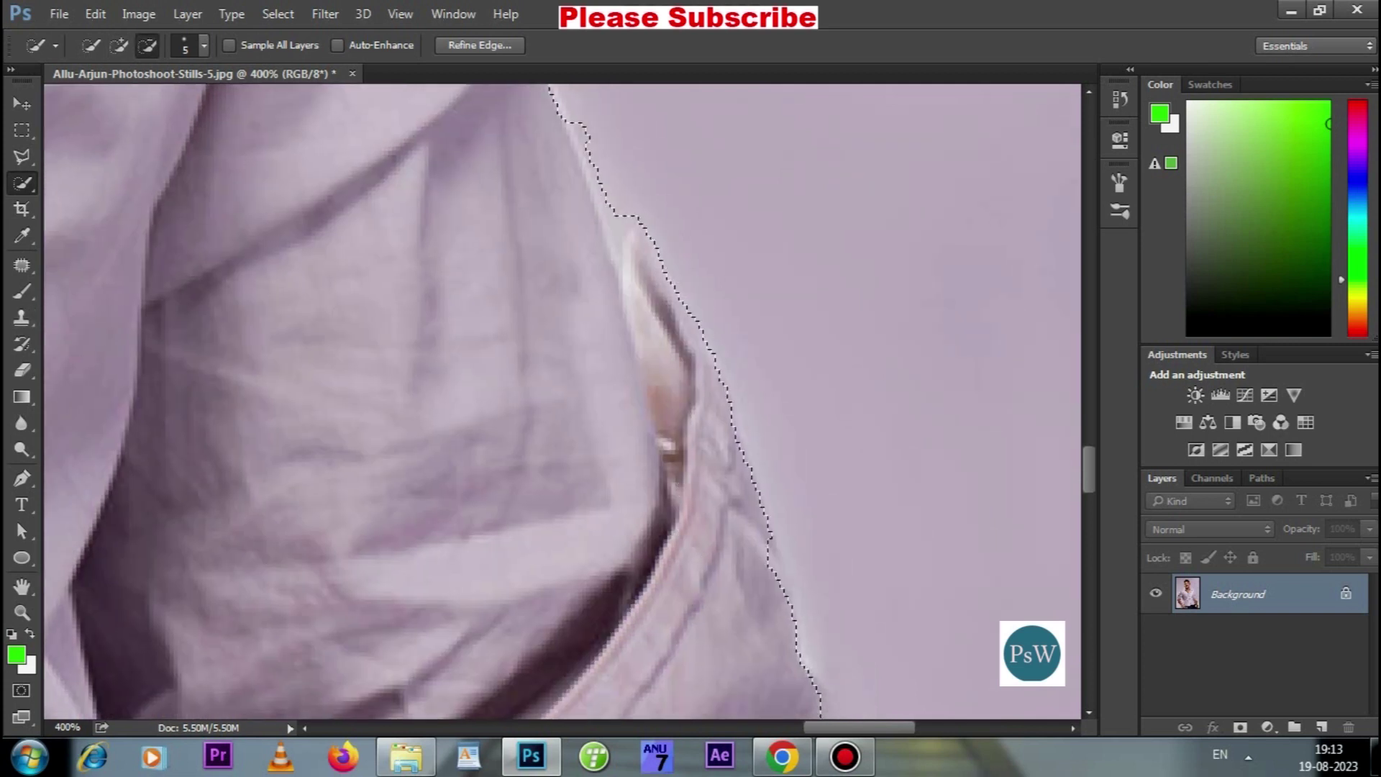
{"action": "scroll", "coordinate": [561, 402], "scroll_direction": "down", "scroll_amount": 3}
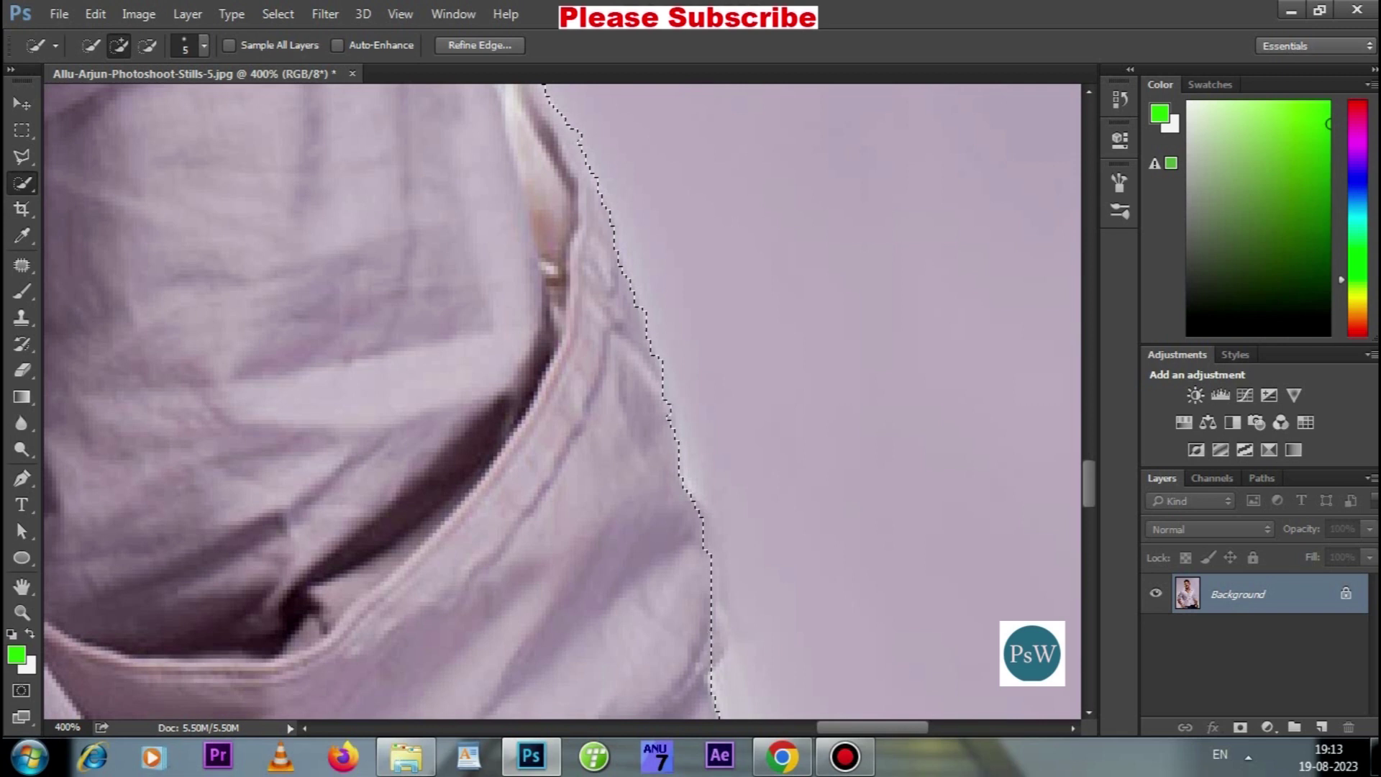
{"action": "scroll", "coordinate": [561, 403], "scroll_direction": "down", "scroll_amount": 2}
{"action": "left_click_drag", "start_coordinate": [625, 245], "coordinate": [705, 482]}
{"action": "left_click_drag", "start_coordinate": [702, 539], "coordinate": [698, 618]}
{"action": "scroll", "coordinate": [561, 402], "scroll_direction": "down", "scroll_amount": 4}
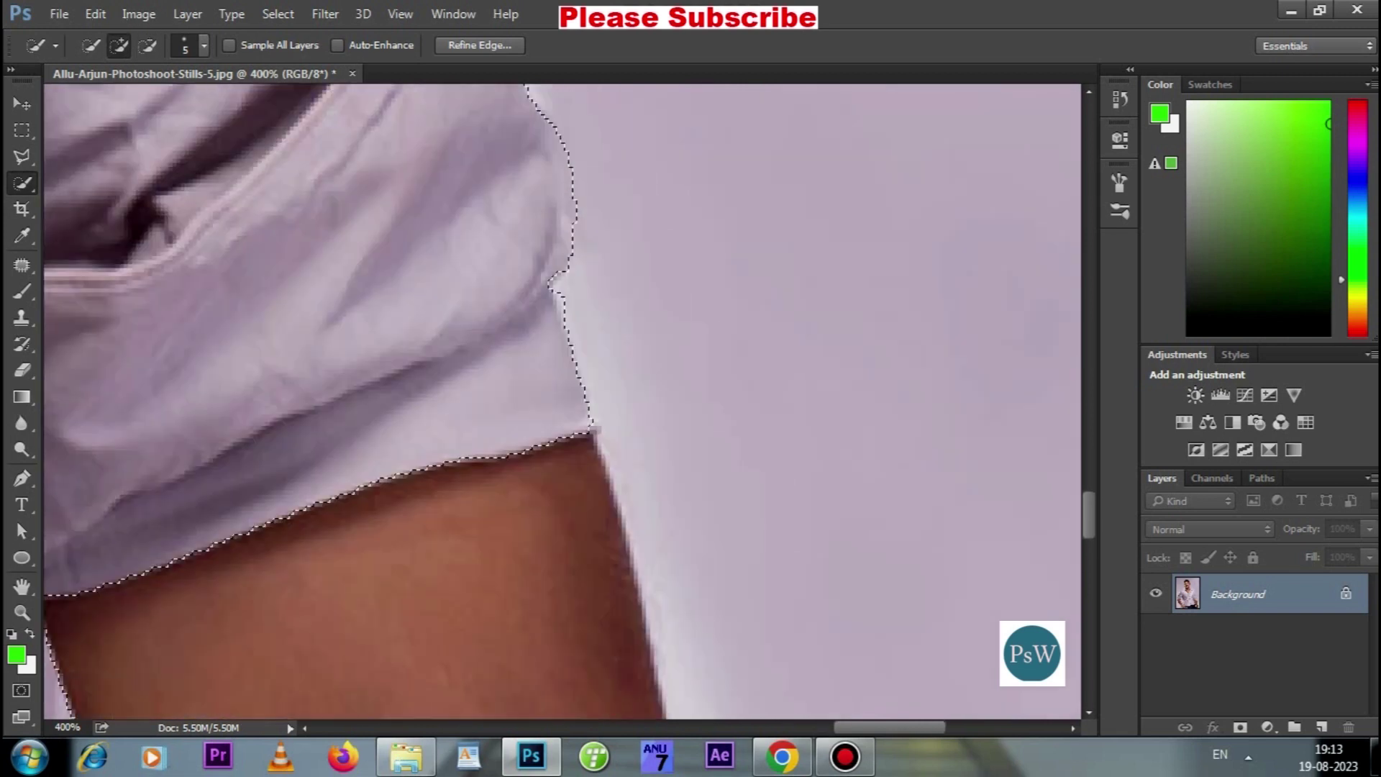
{"action": "key", "text": "ctrl+minus"}
{"action": "key", "text": "ctrl+minus"}
{"action": "key", "text": "ctrl+minus"}
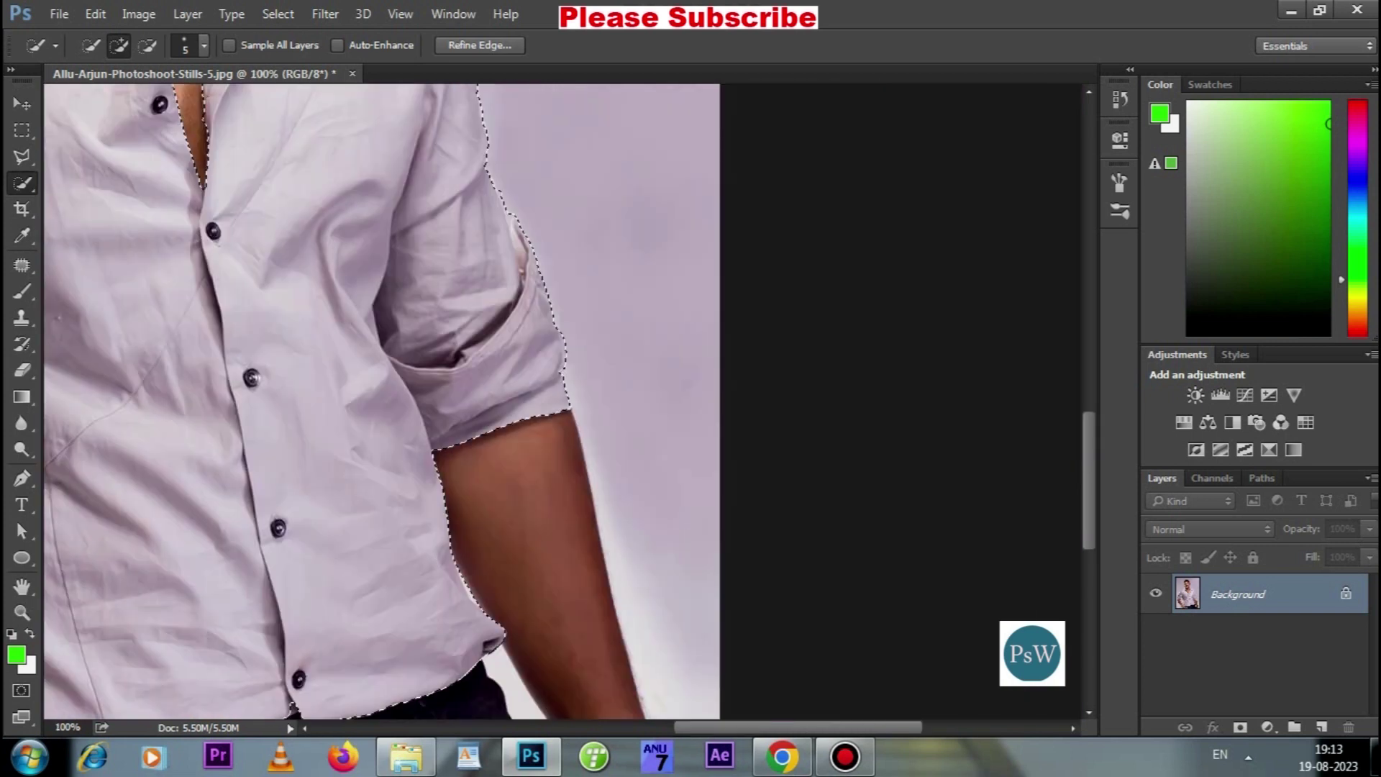
Step: Zoom out to 33.33% to view the whole shirt selection, then switch to the Move tool
{"action": "key", "text": "ctrl+minus"}
{"action": "scroll", "coordinate": [460, 403], "scroll_direction": "up", "scroll_amount": 5}
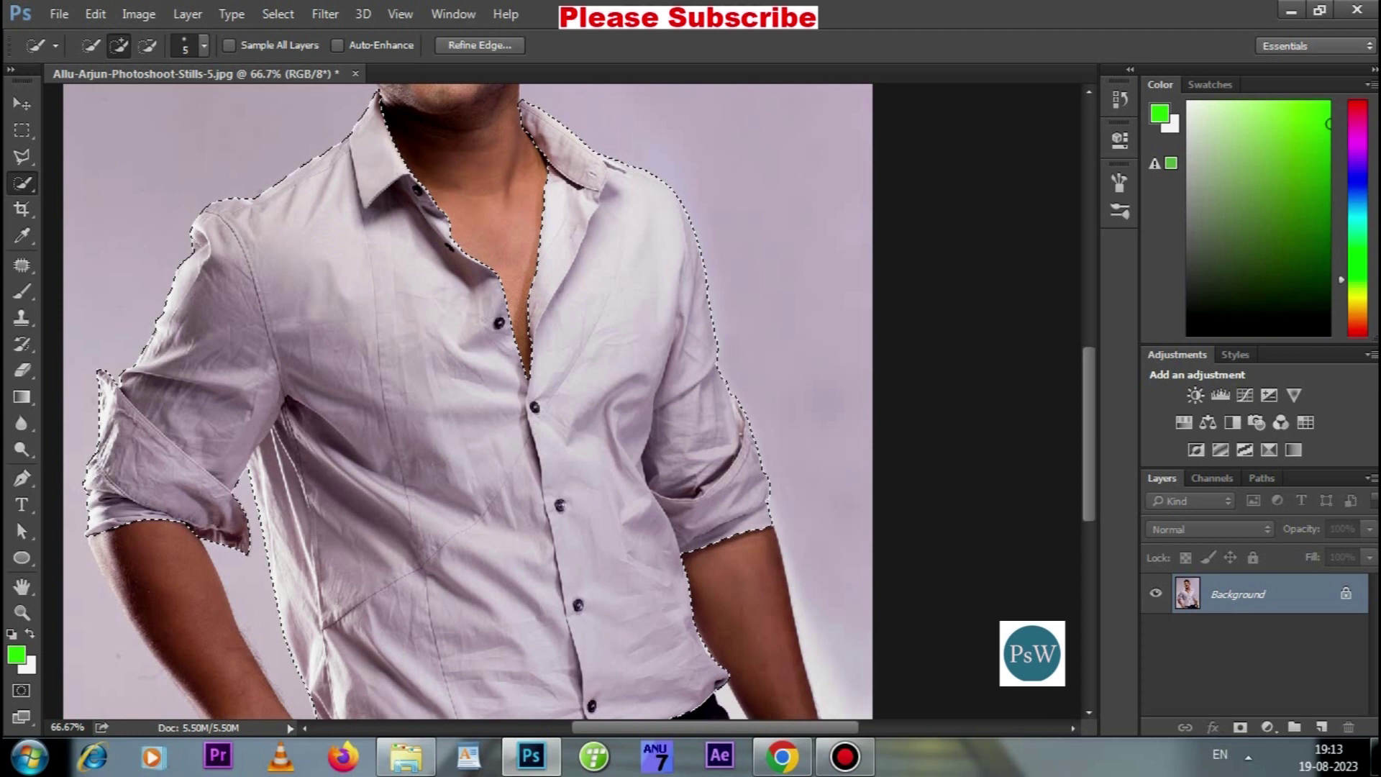
{"action": "key", "text": "ctrl+minus"}
{"action": "key", "text": "ctrl+minus"}
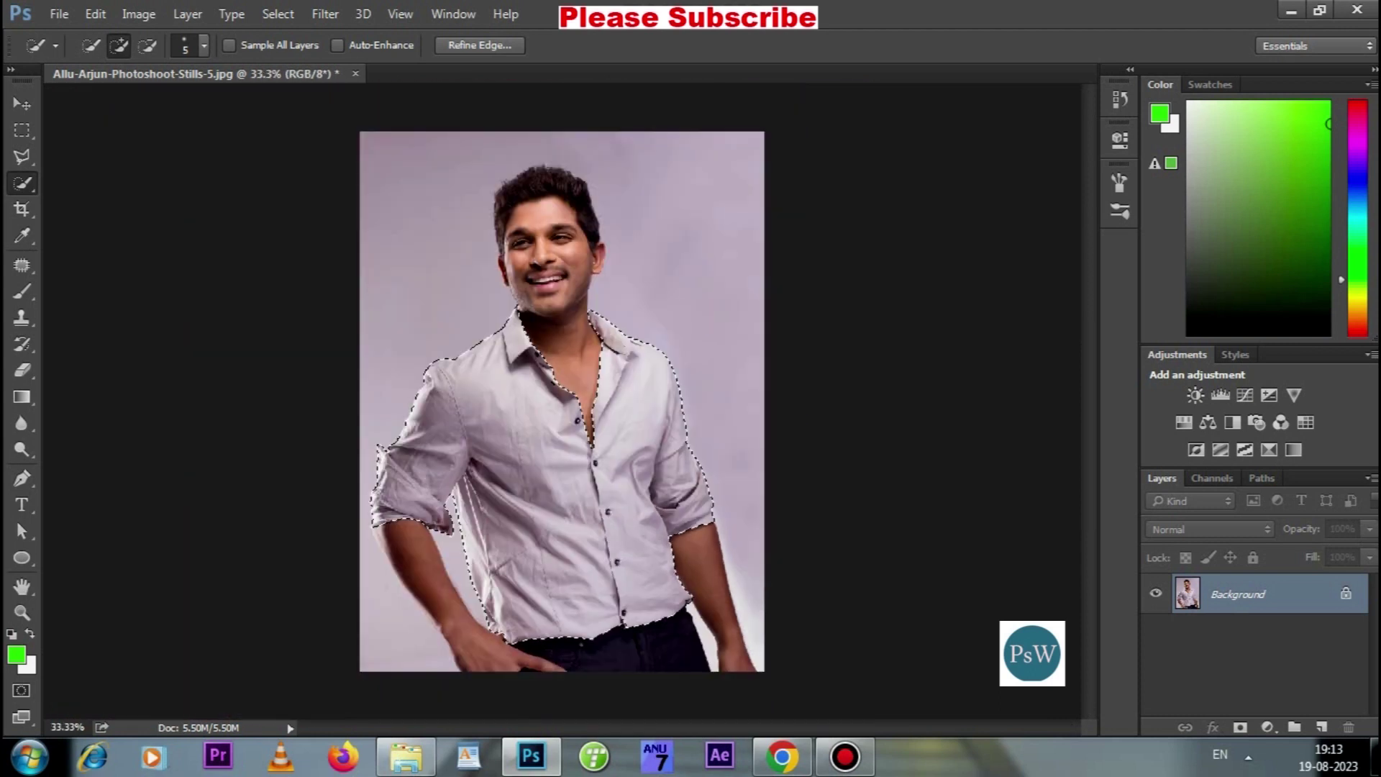
{"action": "key", "text": "v"}
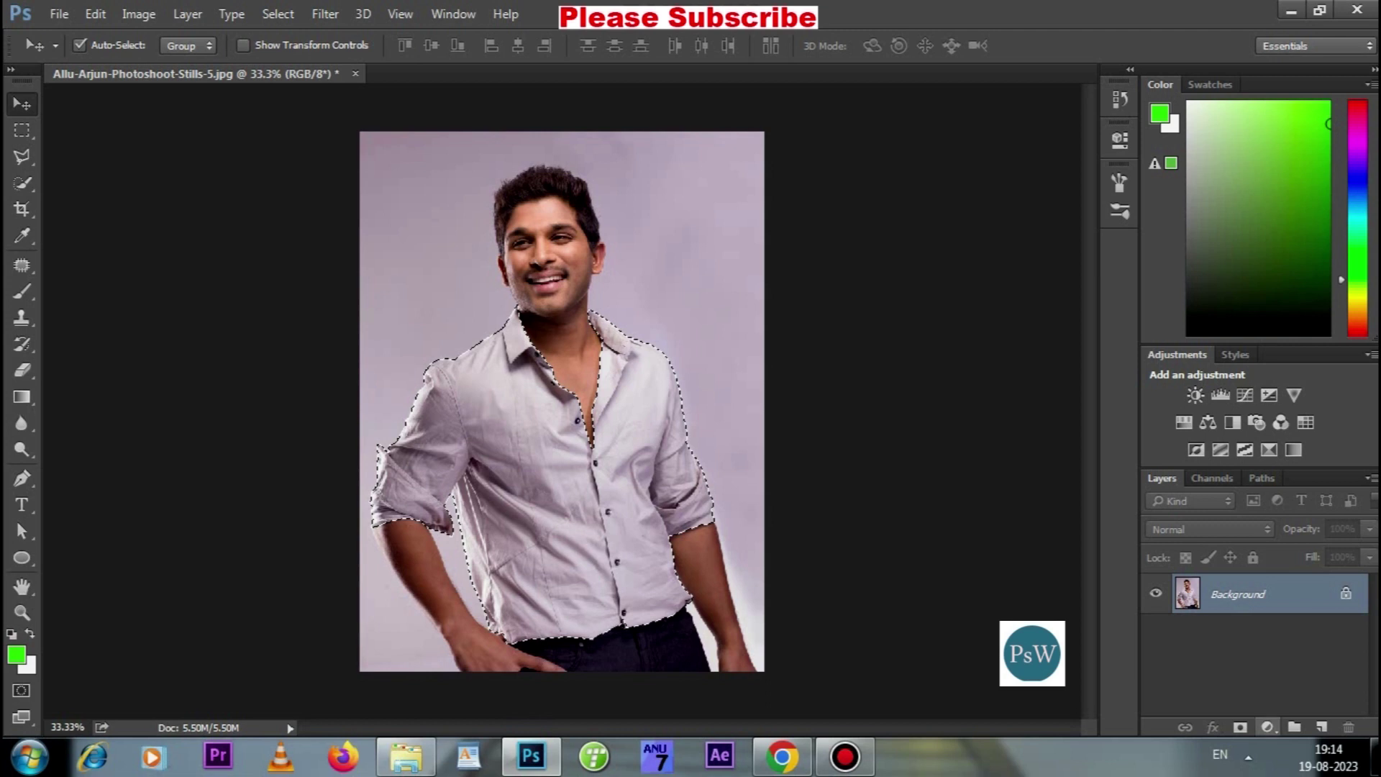
Step: Create a Hue/Saturation adjustment layer from the shirt selection and choose the Sepia preset
{"action": "left_click", "coordinate": [1268, 727]}
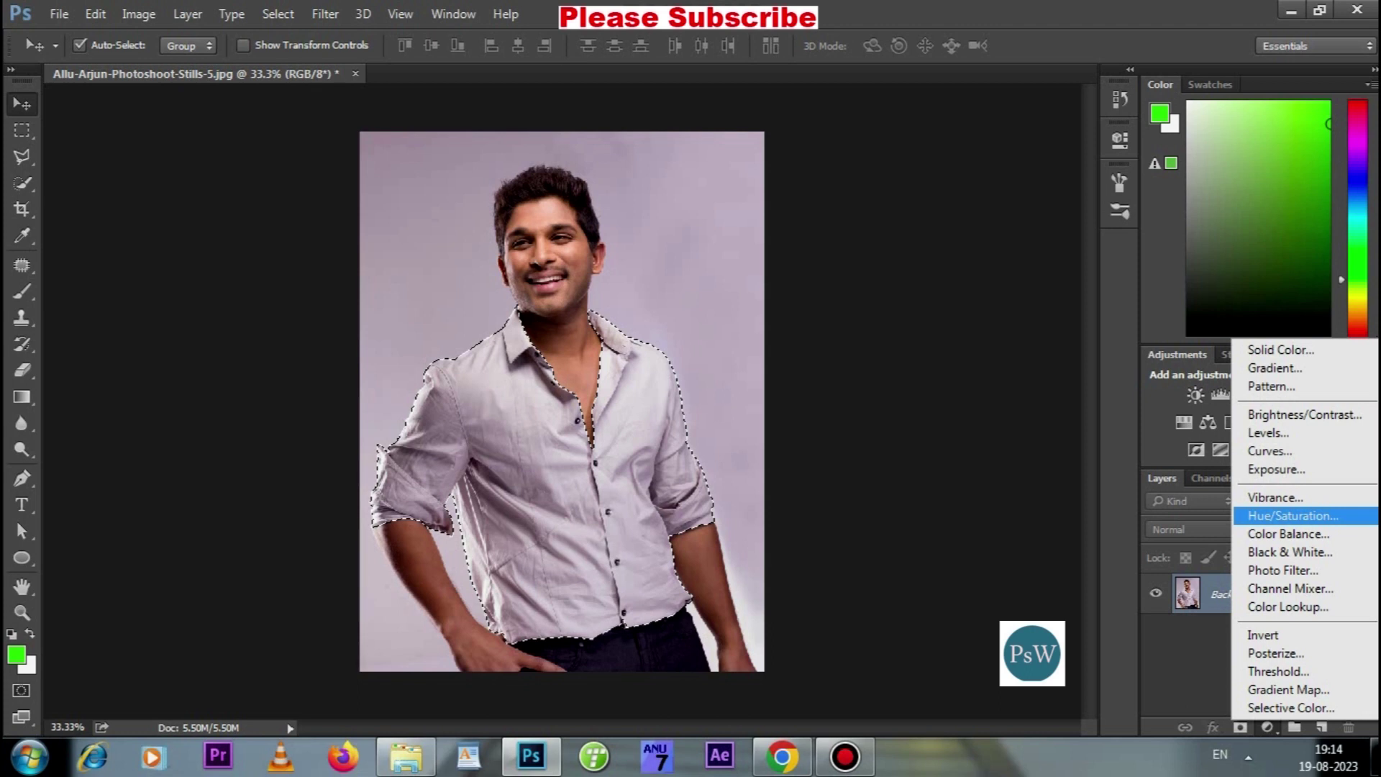
{"action": "left_click", "coordinate": [1292, 516]}
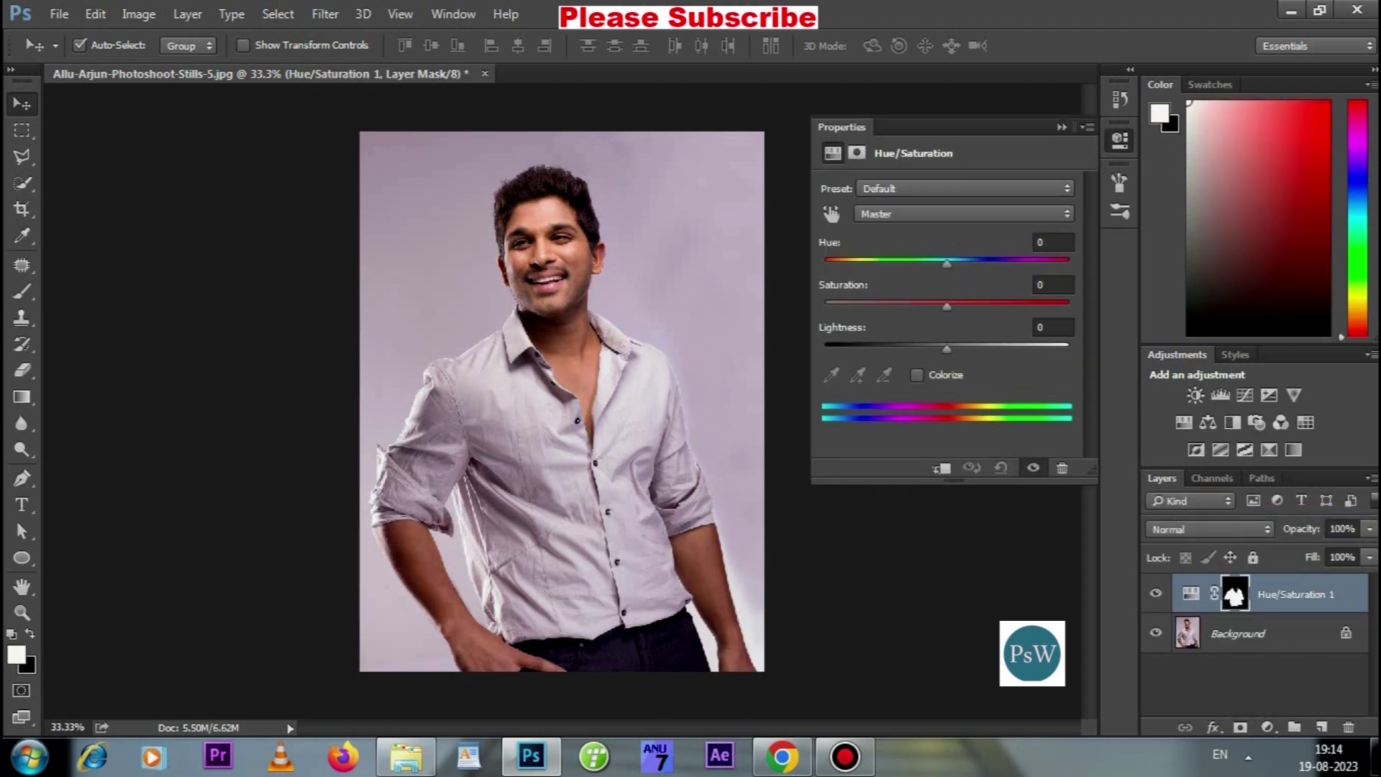
{"action": "left_click", "coordinate": [964, 188]}
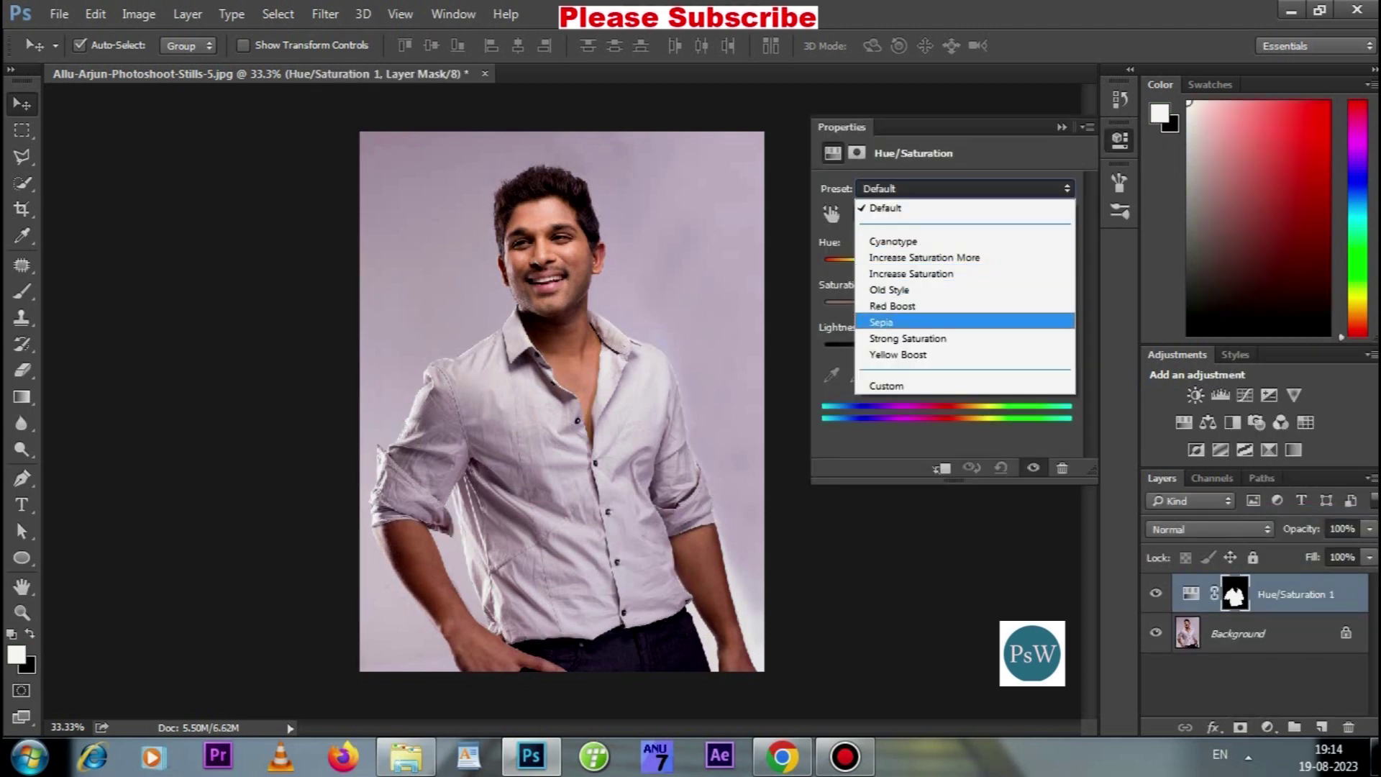
{"action": "left_click", "coordinate": [892, 321]}
Step: Tint the shirt mint green with Hue 170, Saturation 39, Lightness -2, then collapse Properties
{"action": "left_click_drag", "start_coordinate": [849, 264], "coordinate": [920, 264]}
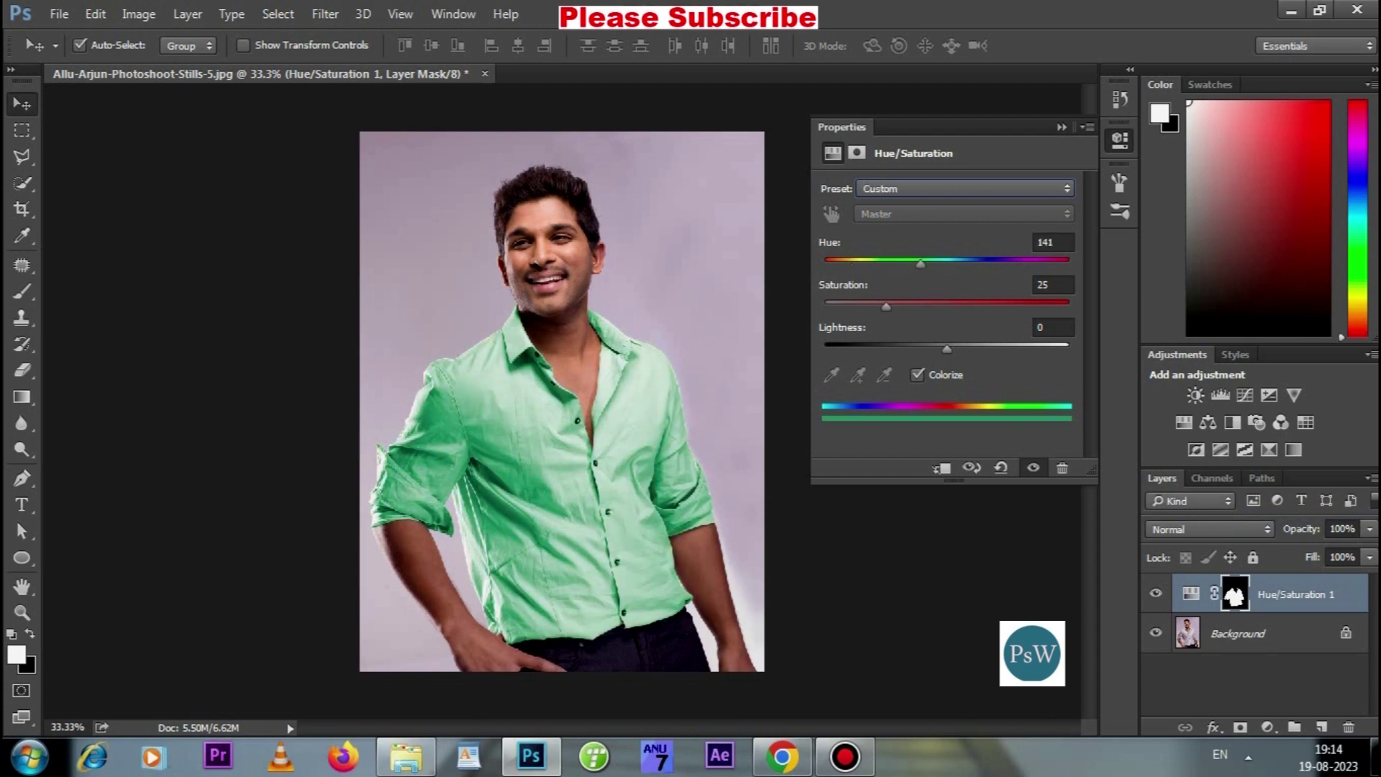
{"action": "mouse_move", "coordinate": [887, 306]}
{"action": "left_mouse_down"}
{"action": "mouse_move", "coordinate": [989, 348]}
{"action": "mouse_move", "coordinate": [976, 348]}
{"action": "left_mouse_up"}
{"action": "mouse_move", "coordinate": [920, 263]}
{"action": "left_mouse_down"}
{"action": "mouse_move", "coordinate": [961, 263]}
{"action": "mouse_move", "coordinate": [939, 264]}
{"action": "left_mouse_up"}
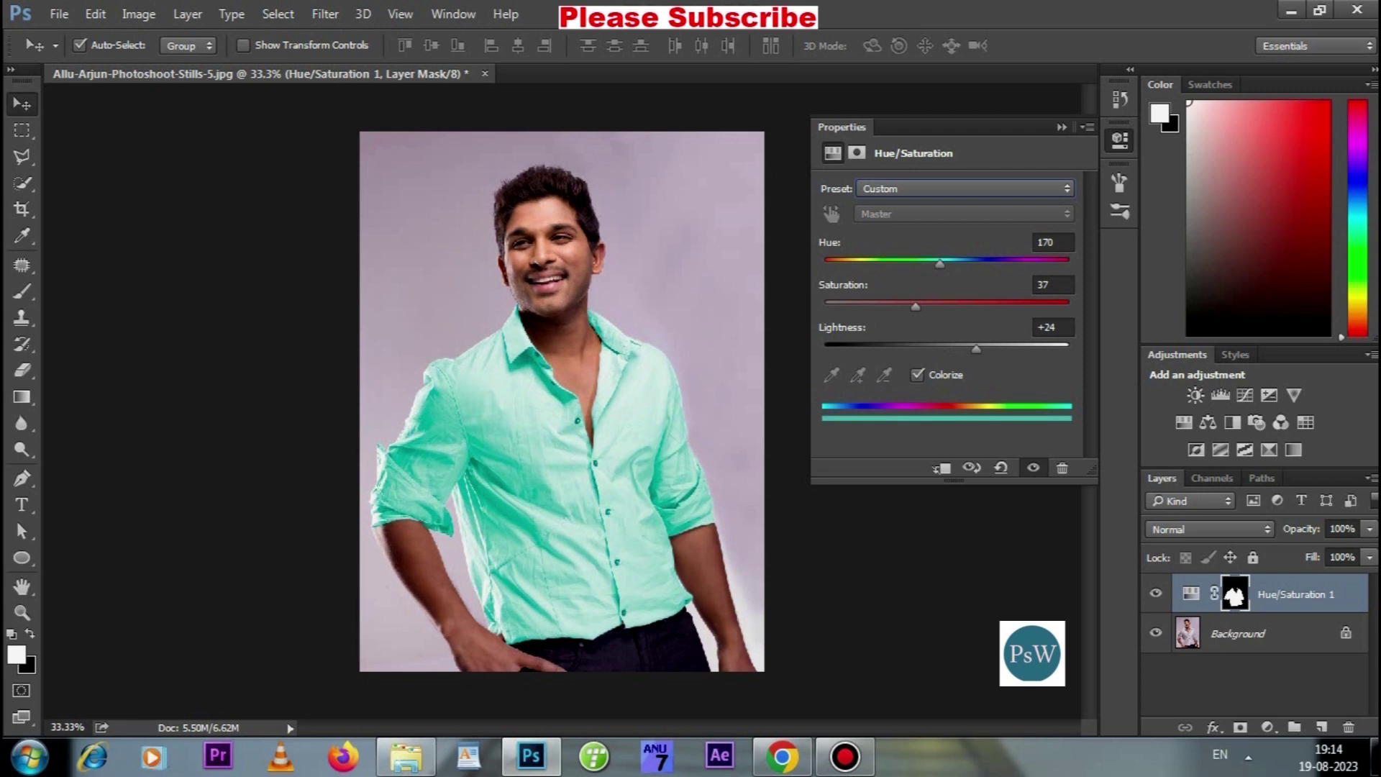
{"action": "mouse_move", "coordinate": [976, 348]}
{"action": "left_mouse_down"}
{"action": "mouse_move", "coordinate": [932, 348]}
{"action": "mouse_move", "coordinate": [956, 348]}
{"action": "mouse_move", "coordinate": [940, 348]}
{"action": "mouse_move", "coordinate": [933, 307]}
{"action": "mouse_move", "coordinate": [919, 306]}
{"action": "left_mouse_up"}
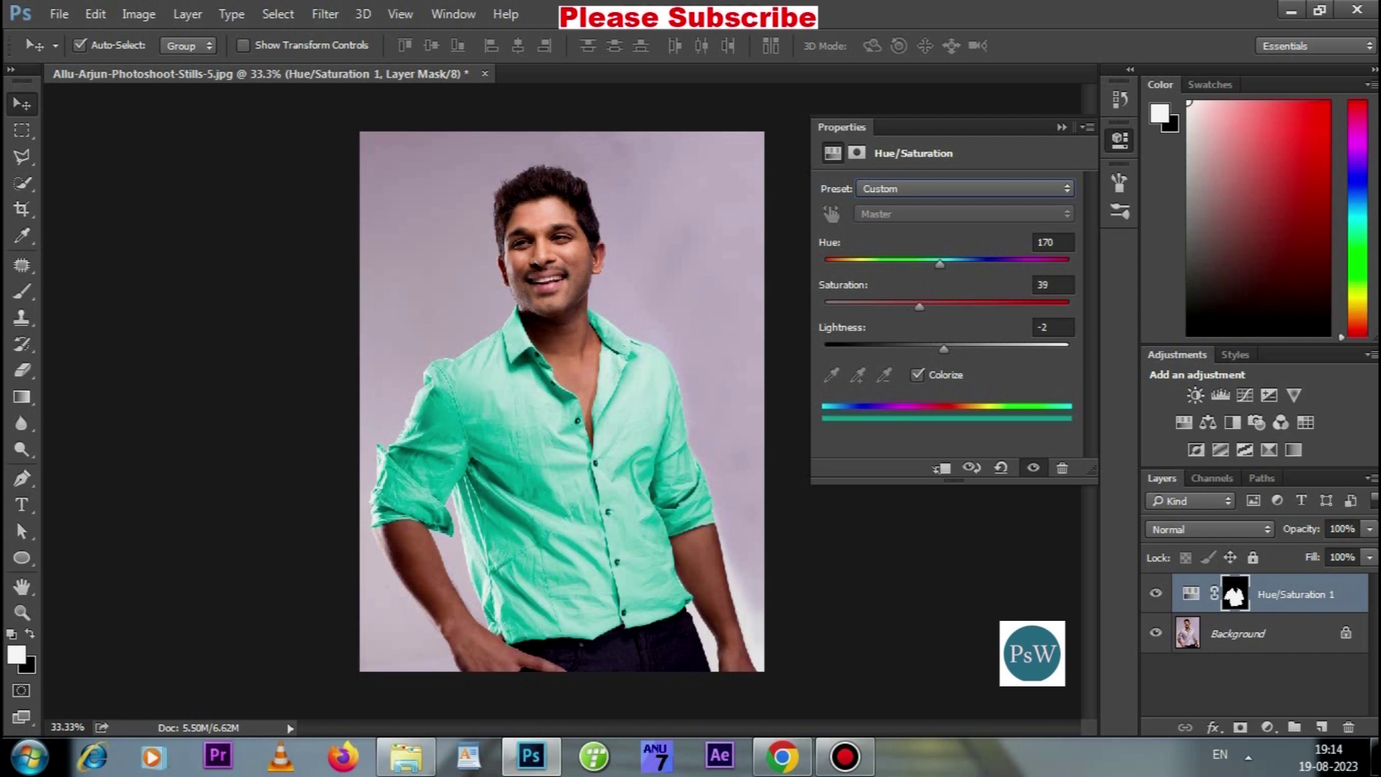
{"action": "left_click", "coordinate": [1062, 127]}
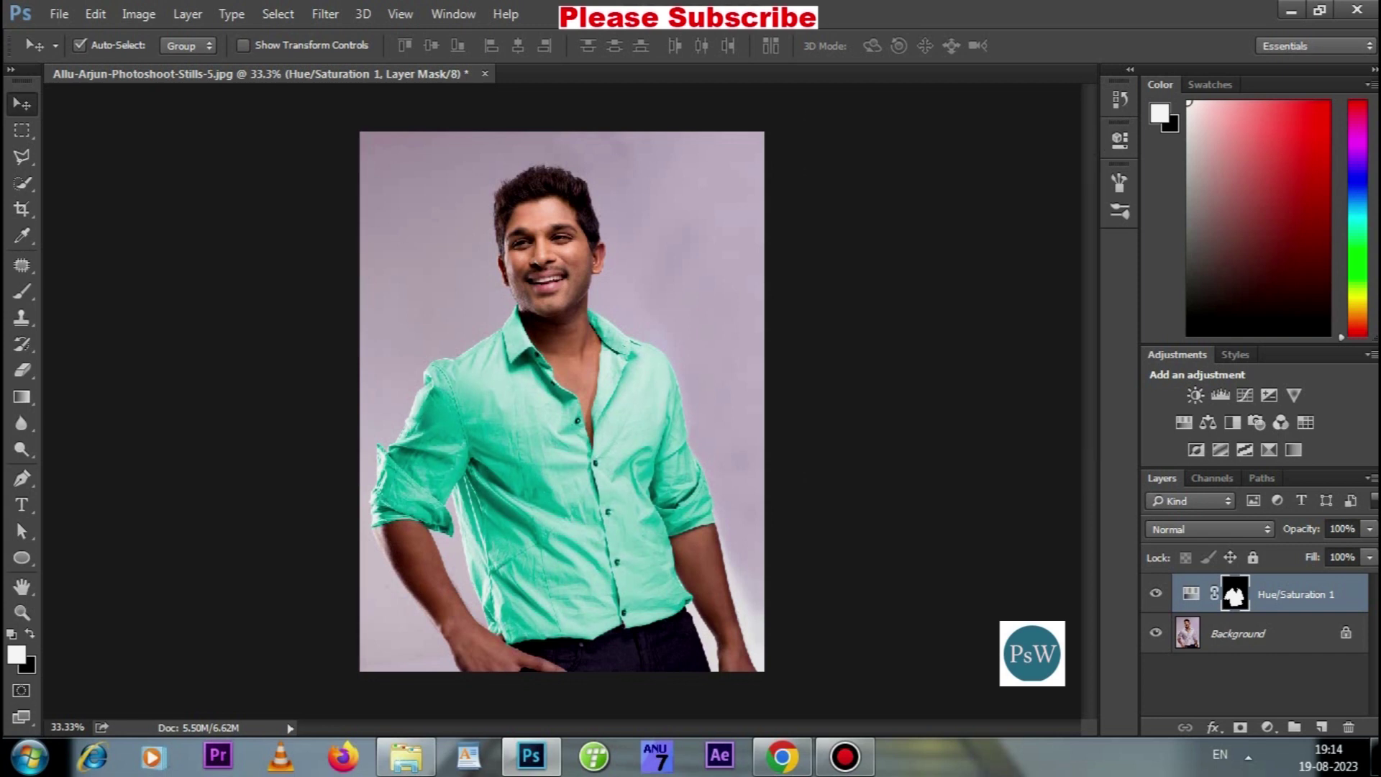